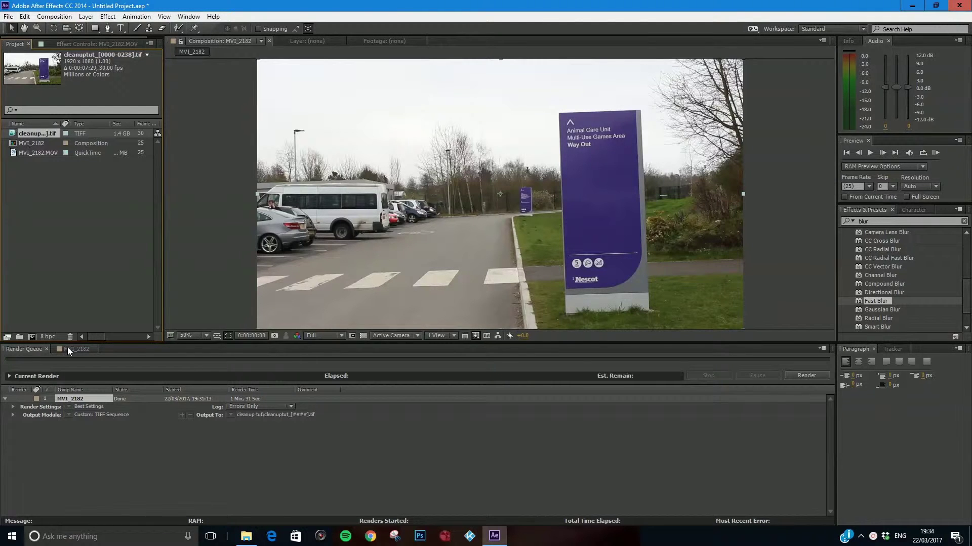
# Show the MVI_2182 composition timeline, scrub to a later frame, and widen the Project panel.
pyautogui.click(71, 349)
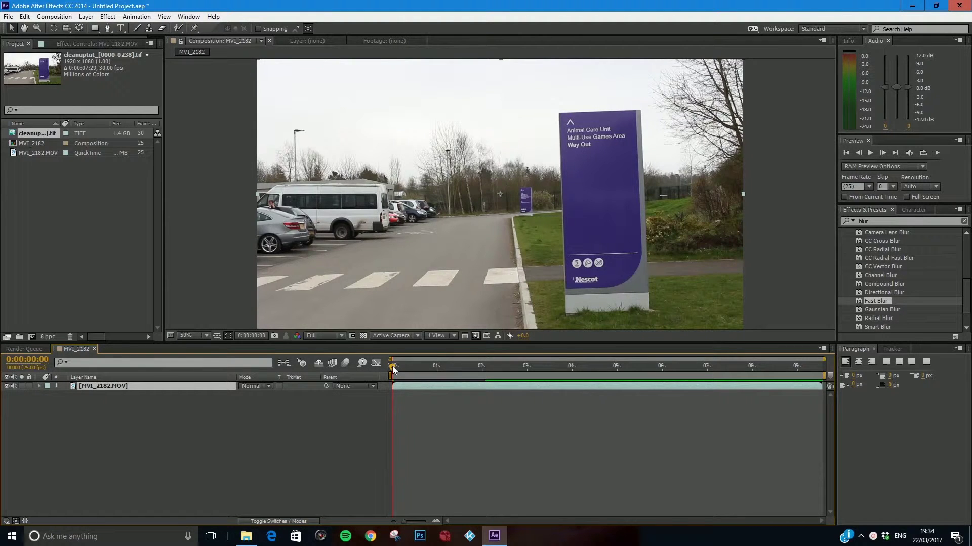
pyautogui.moveTo(435, 366); pyautogui.dragTo(681, 389)
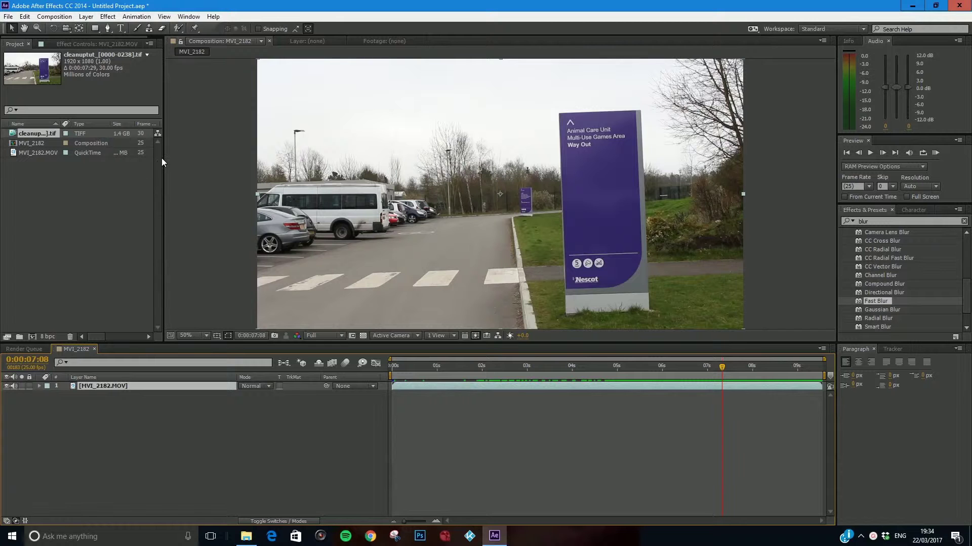
pyautogui.moveTo(164, 156); pyautogui.dragTo(208, 154)
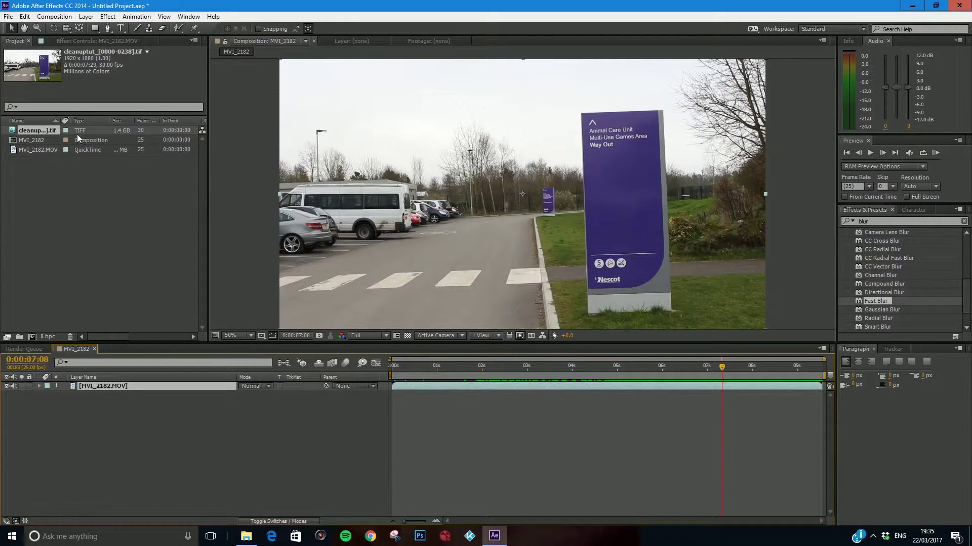
# Reinterpret the cleanuptut TIFF sequence at 25 fps through Interpret Footage > Main.
pyautogui.rightClick(51, 130)
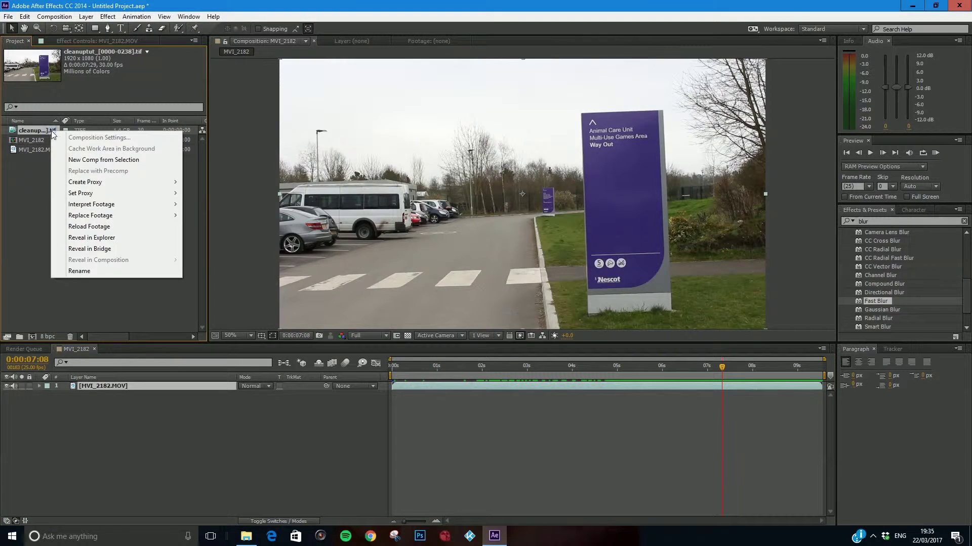
pyautogui.moveTo(111, 205)
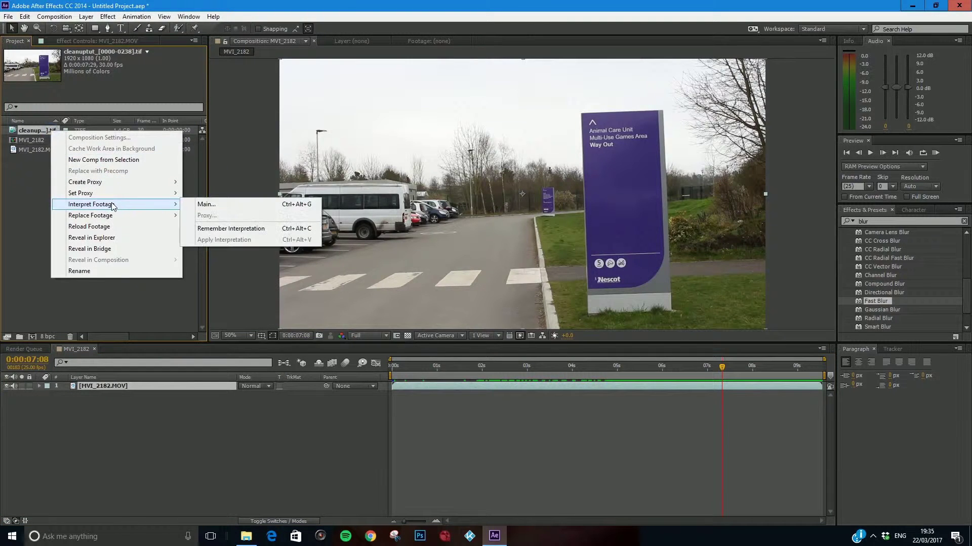
pyautogui.click(198, 207)
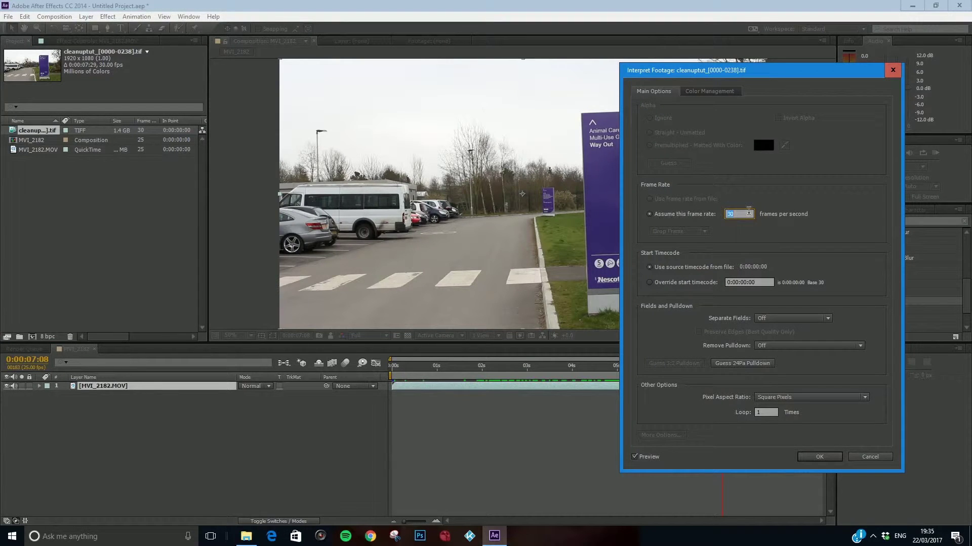
pyautogui.write('25')
pyautogui.click(836, 457)
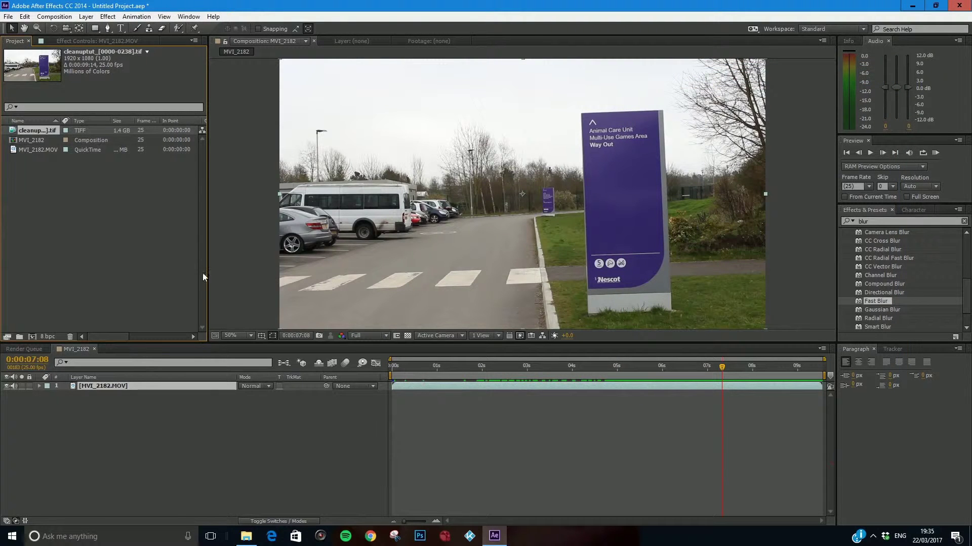
# Add the TIFF sequence to the MVI_2182 timeline, then delete that layer again.
pyautogui.moveTo(42, 130); pyautogui.dragTo(114, 387)
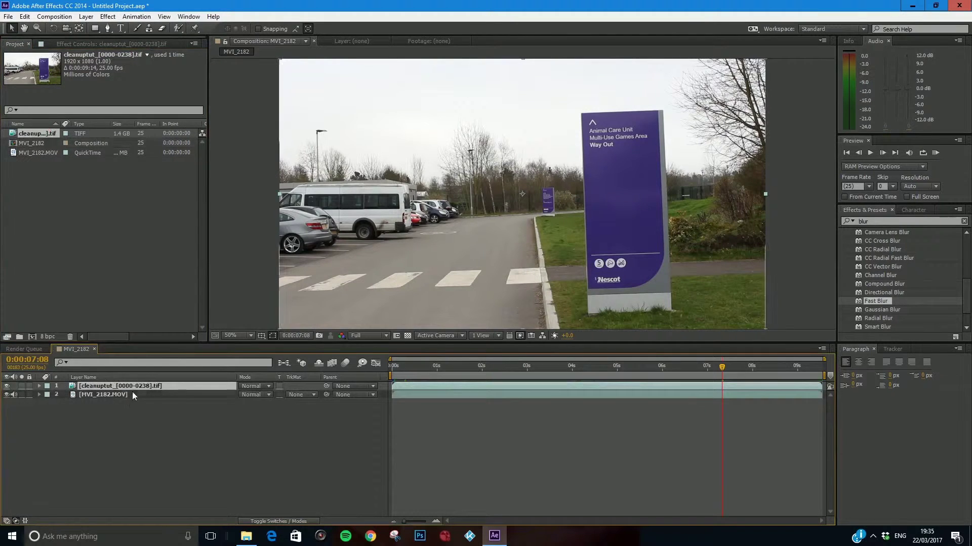
pyautogui.press('Delete')
pyautogui.click(117, 386)
# Create a 1920x1080, 25 fps cleanuptut composition from the TIFF sequence and scrub through it.
pyautogui.moveTo(35, 128); pyautogui.dragTo(32, 334)
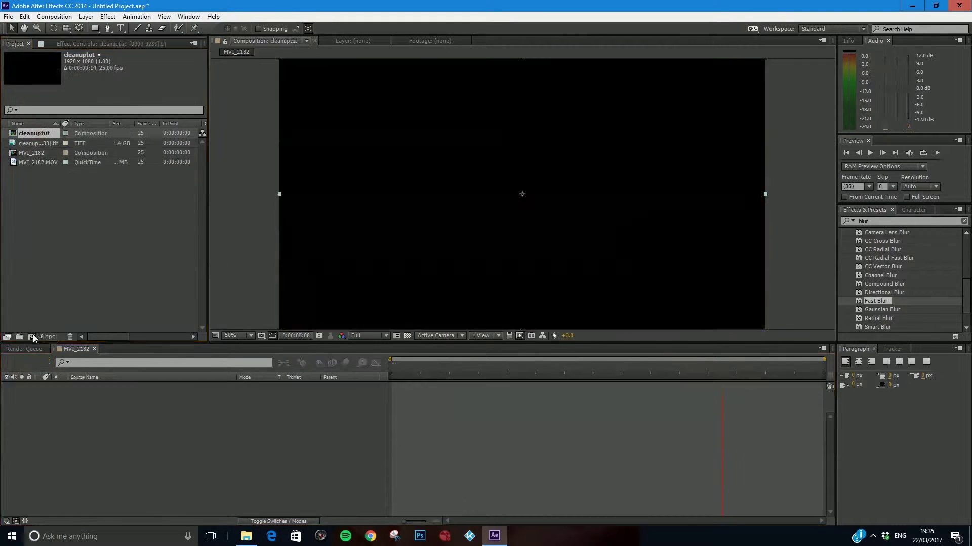
pyautogui.moveTo(612, 367); pyautogui.dragTo(534, 368)
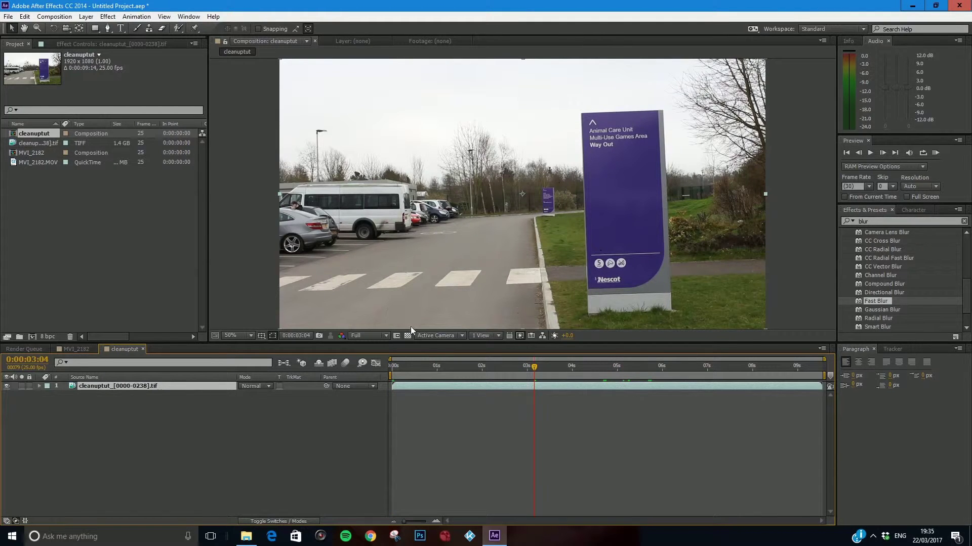
pyautogui.click(469, 368)
pyautogui.moveTo(396, 371); pyautogui.dragTo(260, 409)
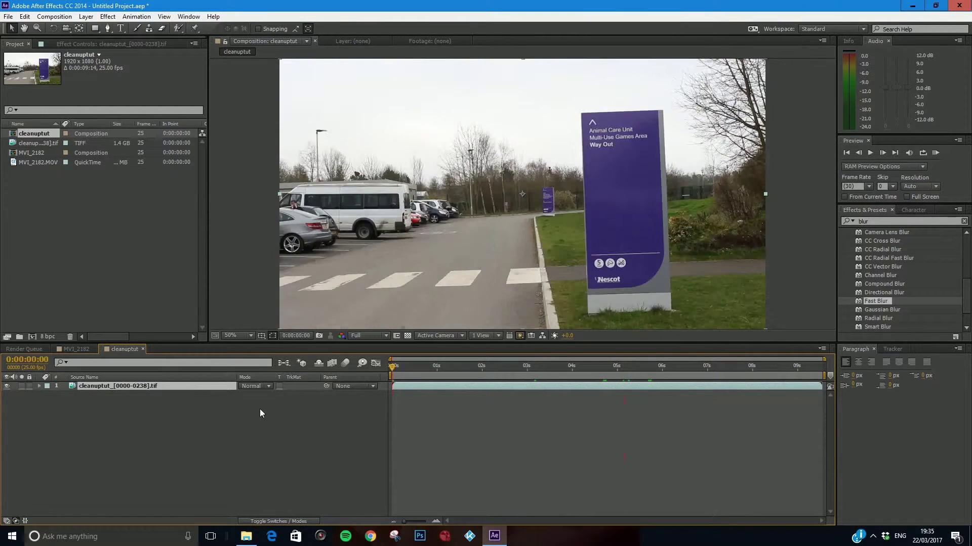
# Browse the Composition menu and shift focus between the composition, timeline and project panels.
pyautogui.click(66, 20)
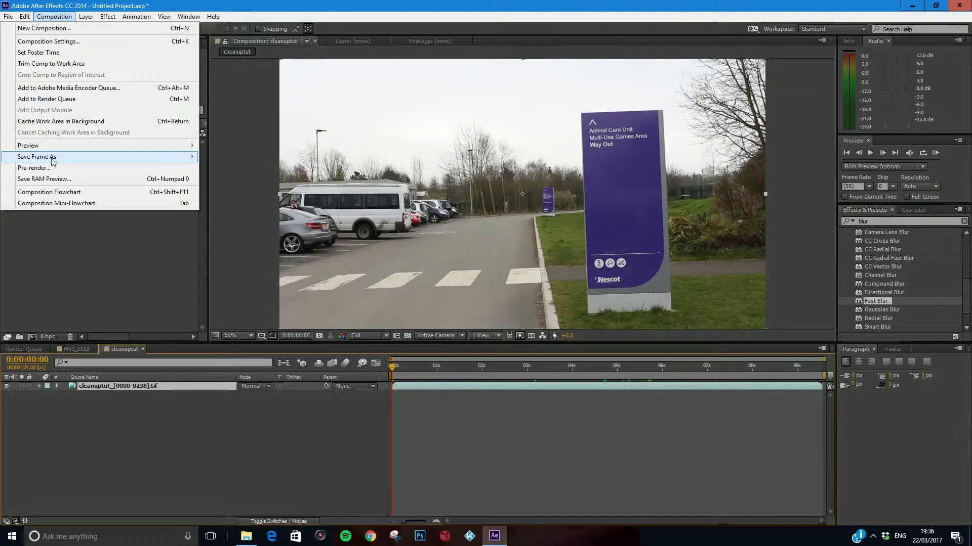
pyautogui.moveTo(55, 160)
pyautogui.click(92, 257)
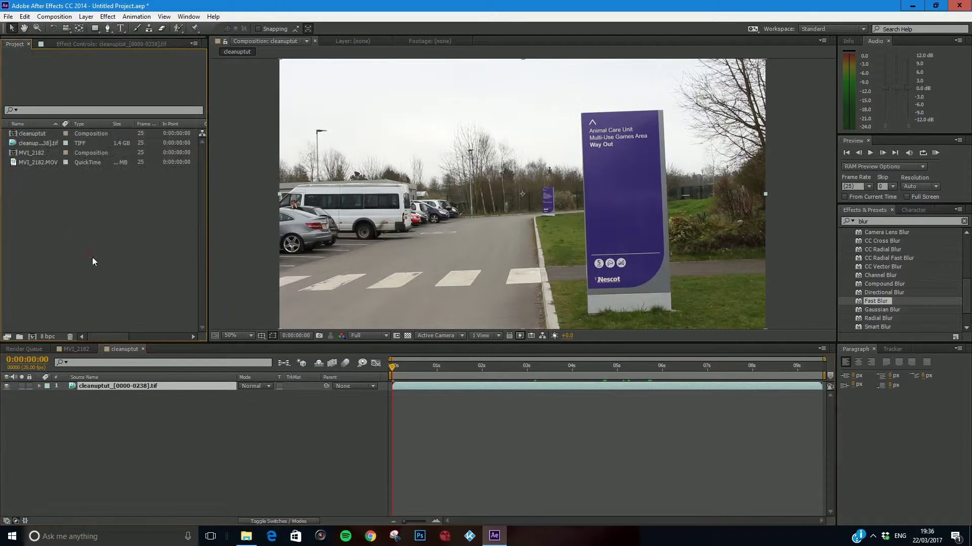
pyautogui.click(253, 150)
pyautogui.click(225, 161)
pyautogui.click(196, 455)
pyautogui.click(137, 263)
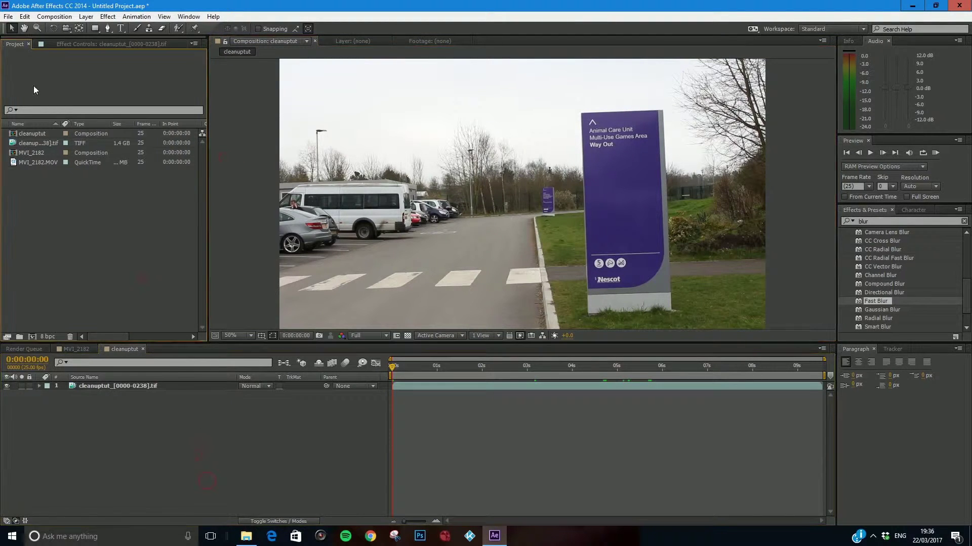
pyautogui.click(55, 16)
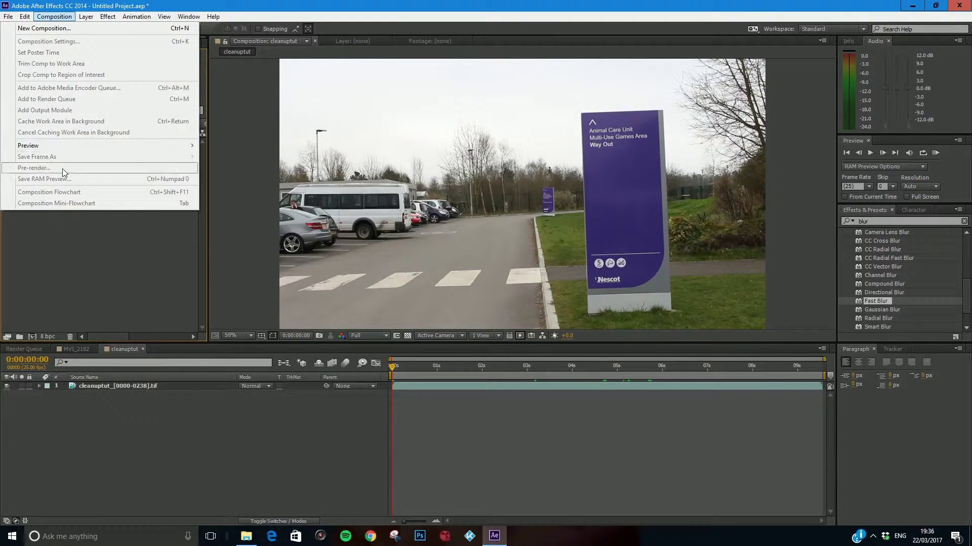
pyautogui.click(187, 307)
pyautogui.click(191, 422)
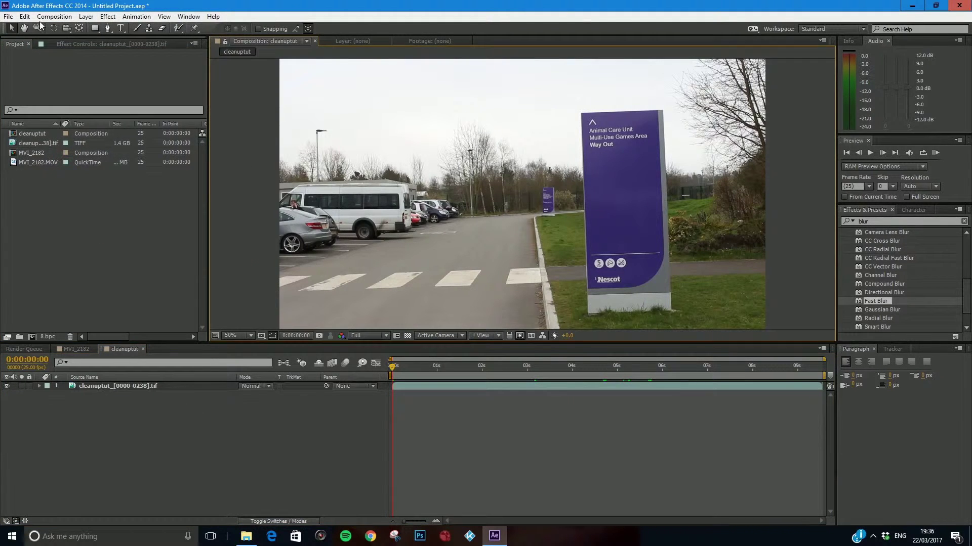
# Save the current frame as Photoshop Layers named 'cleanup frame' on the Desktop.
pyautogui.click(58, 17)
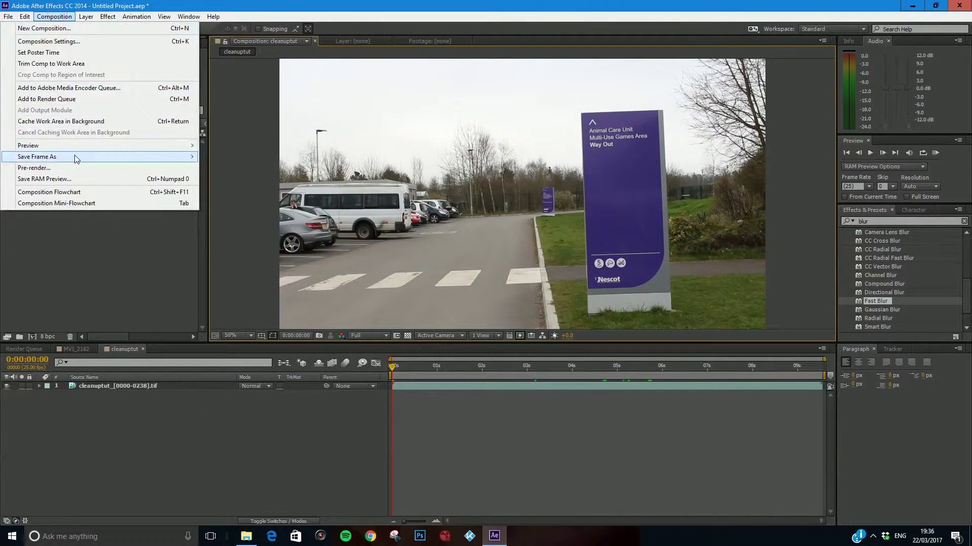
pyautogui.moveTo(75, 157)
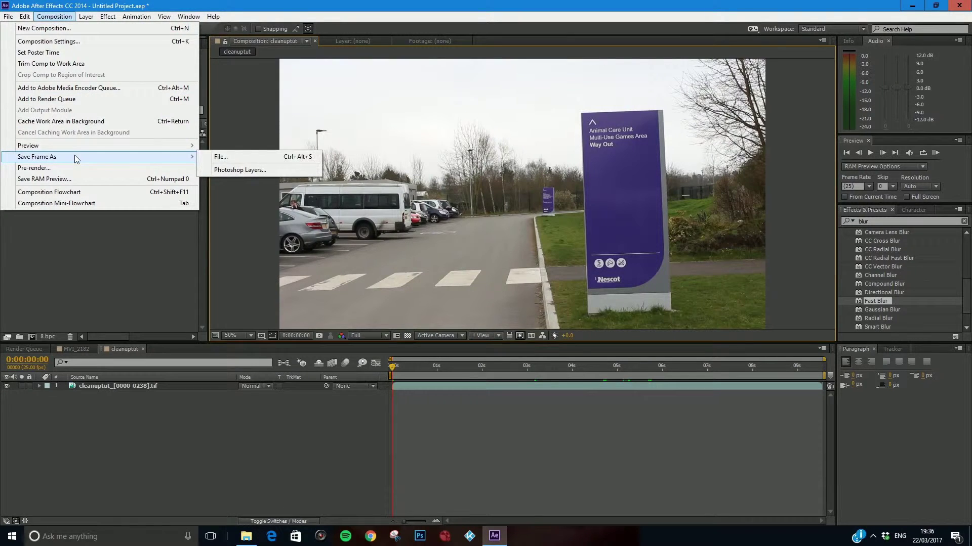
pyautogui.click(243, 169)
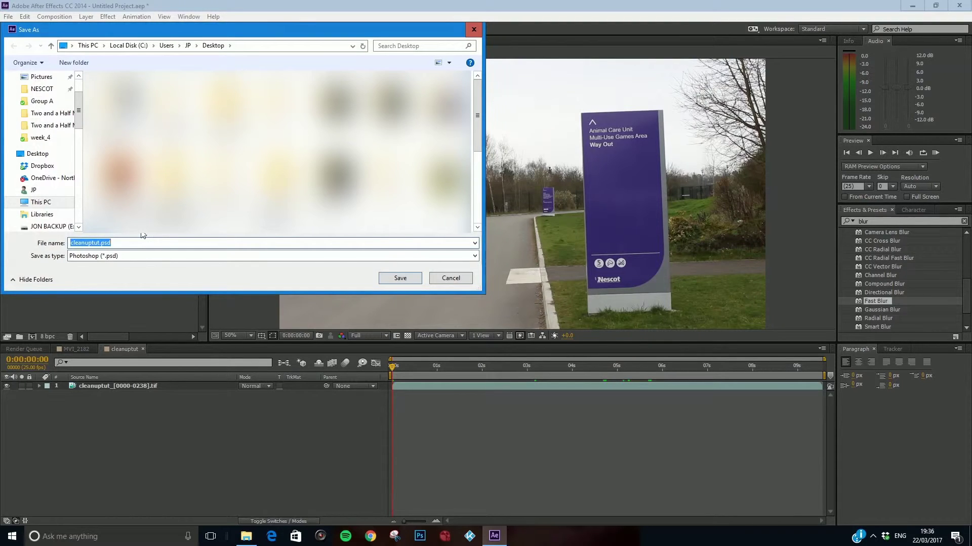
pyautogui.write('cleanup')
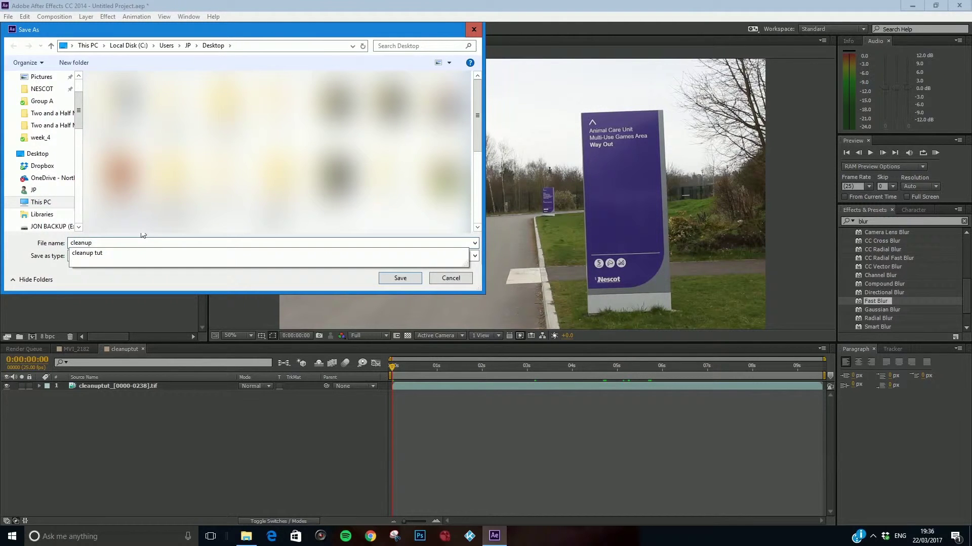
pyautogui.write(' trame')
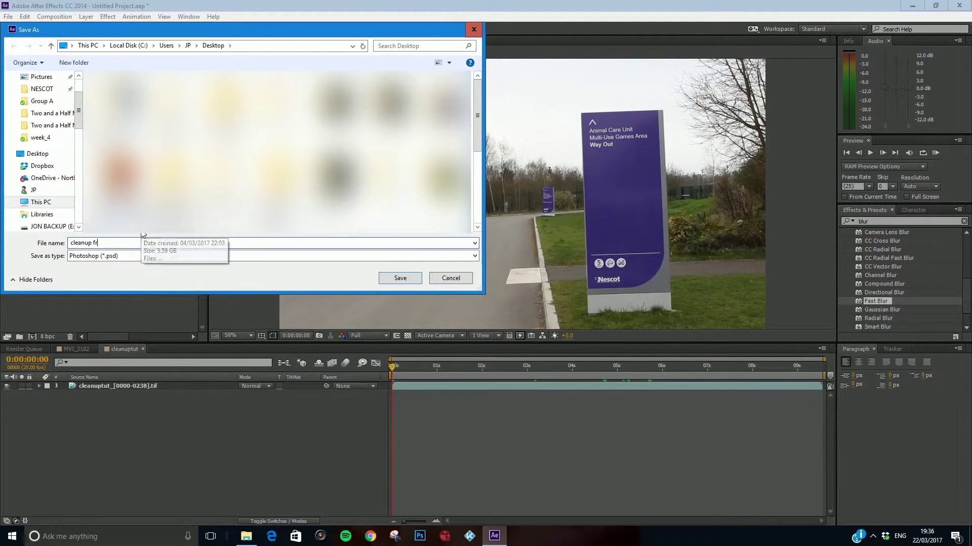
pyautogui.click(403, 279)
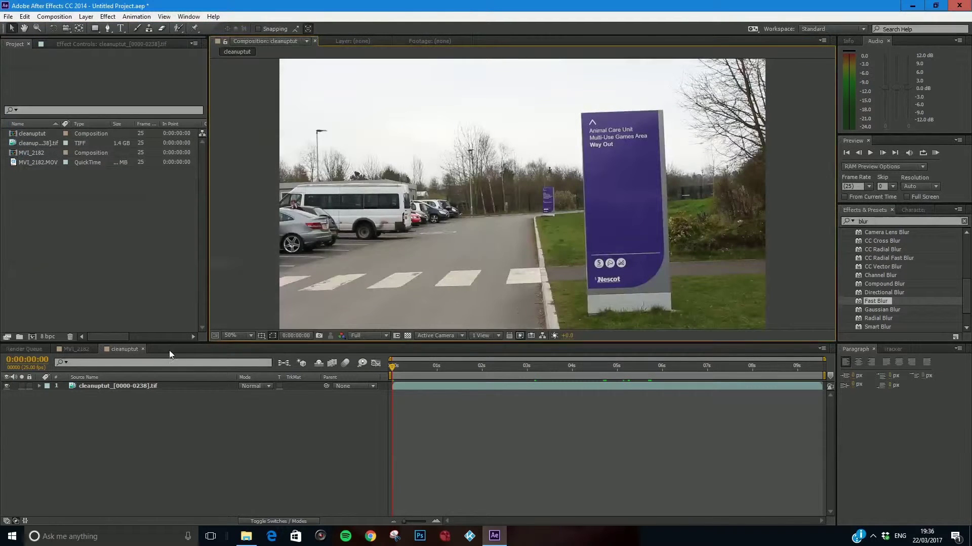
pyautogui.click(422, 541)
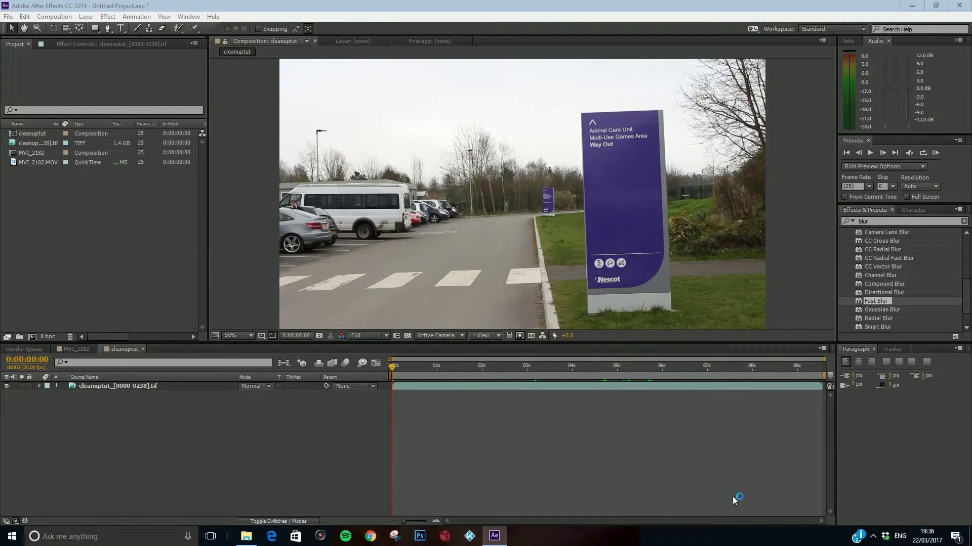
# Open cleanup frame.PSD from the Desktop in Photoshop.
pyautogui.click(873, 536)
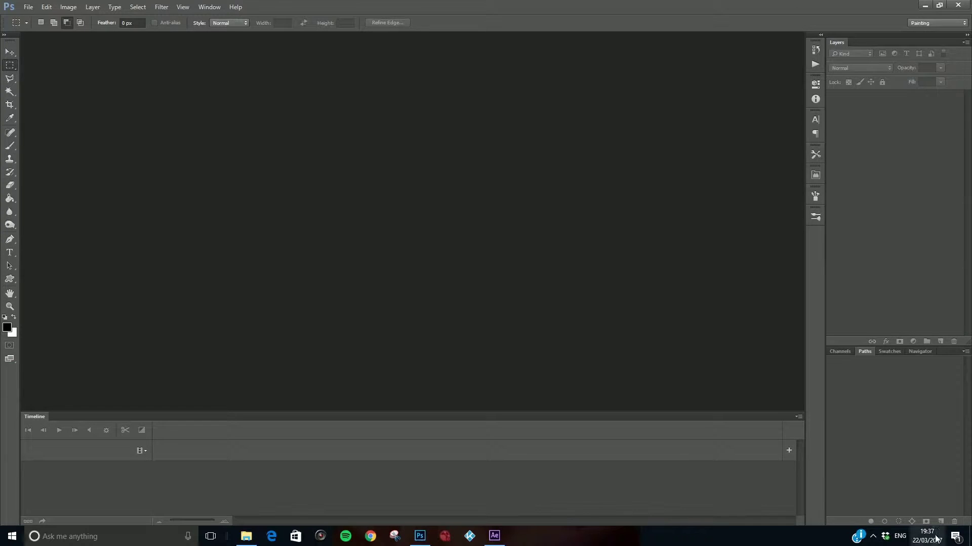
pyautogui.click(873, 537)
pyautogui.click(856, 501)
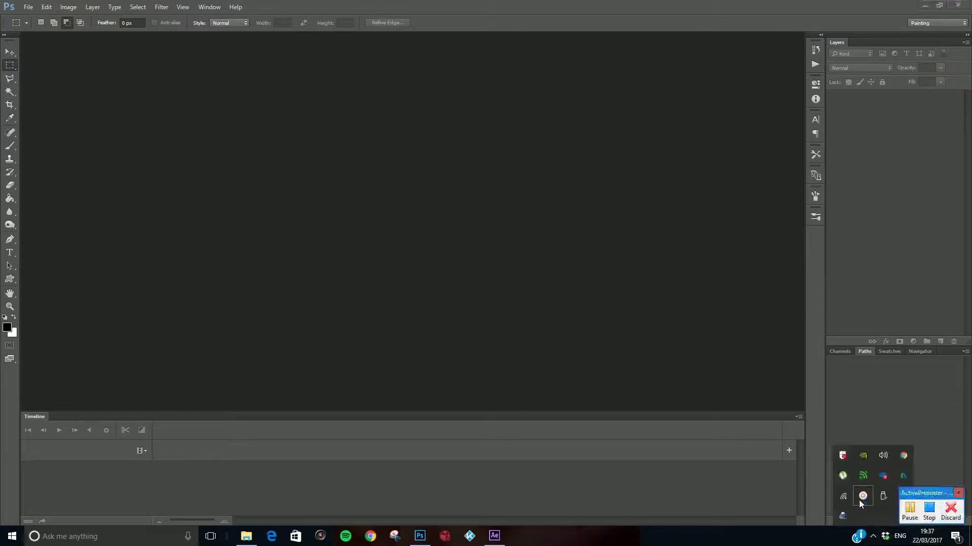
pyautogui.click(29, 6)
pyautogui.click(38, 25)
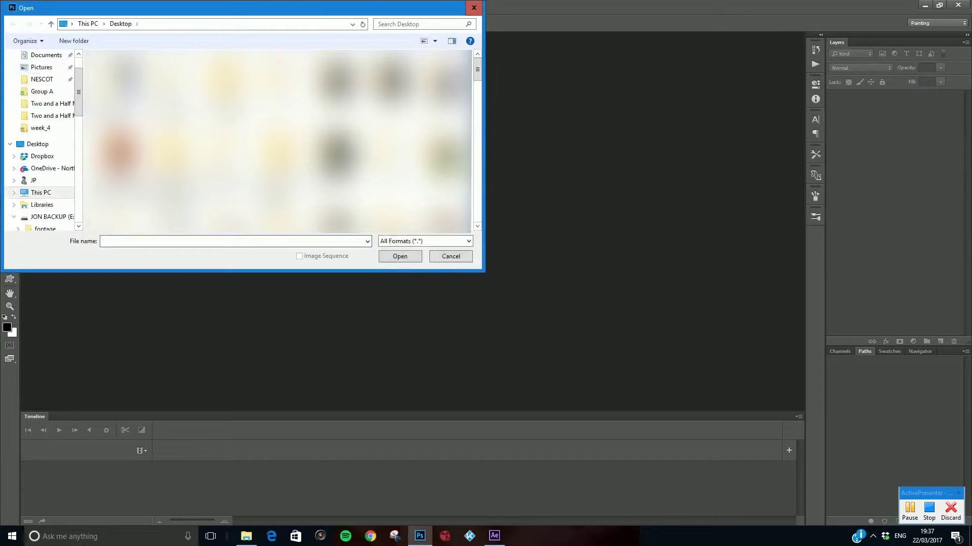
pyautogui.moveTo(478, 72); pyautogui.dragTo(480, 135)
pyautogui.click(236, 130)
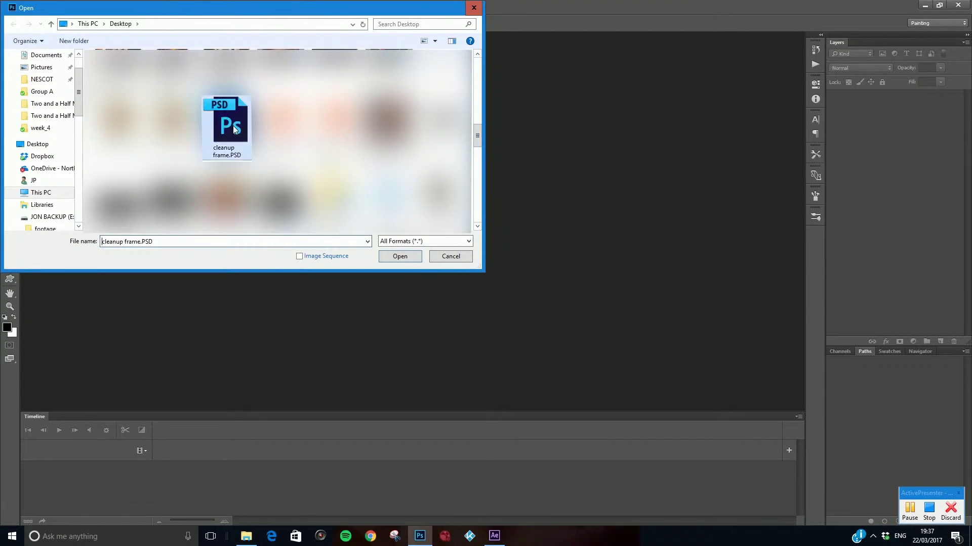
pyautogui.click(395, 257)
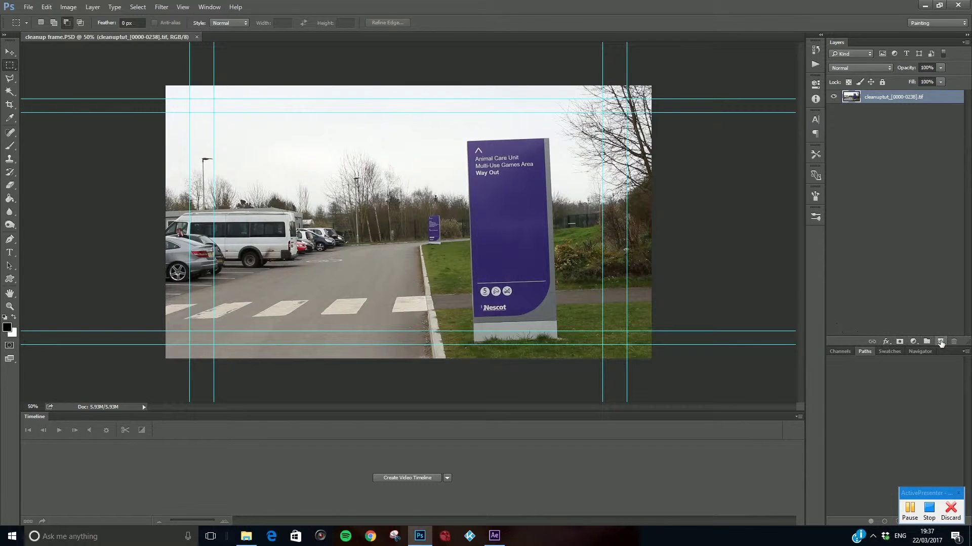
# Add a new empty layer above the frame and name it 'cleanup'.
pyautogui.click(940, 343)
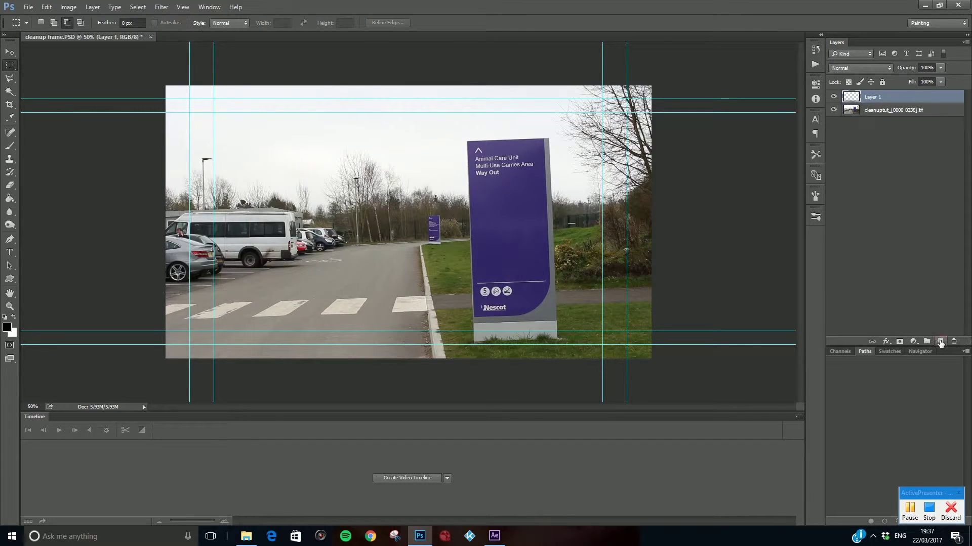
pyautogui.rightClick(879, 98)
pyautogui.press('Escape')
pyautogui.doubleClick(873, 97)
pyautogui.write('cleanup')
pyautogui.click(867, 131)
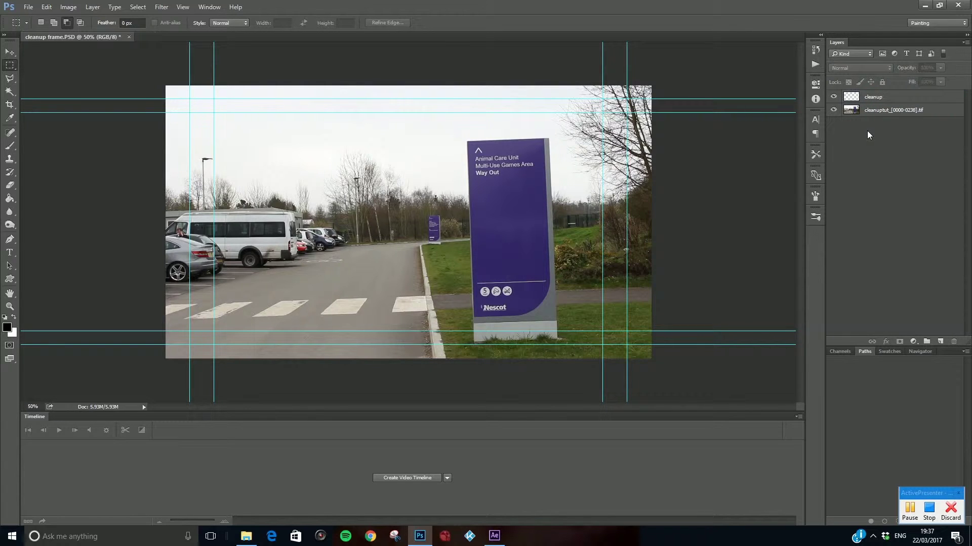
# Select the Clone Stamp on the cleanup layer with Sample set to Current & Below.
pyautogui.click(10, 161)
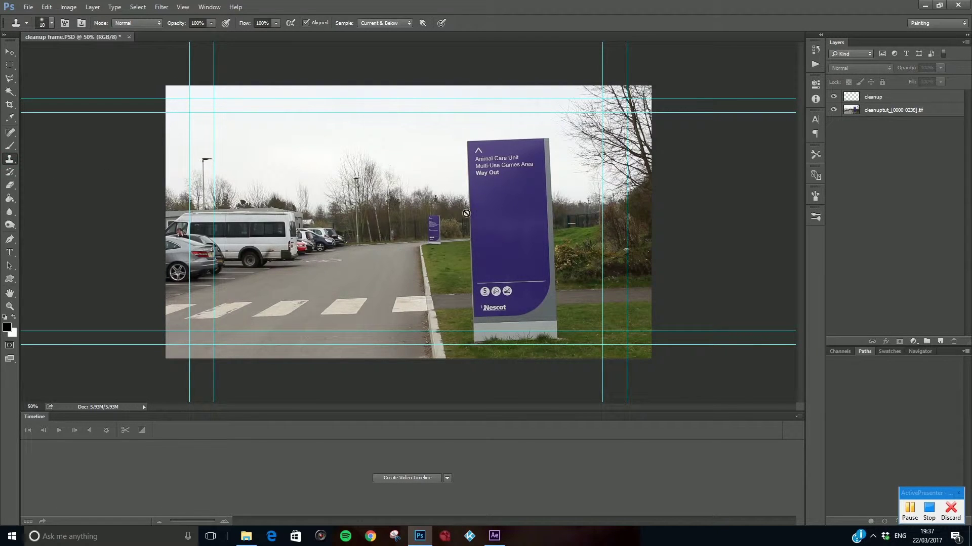
pyautogui.click(912, 99)
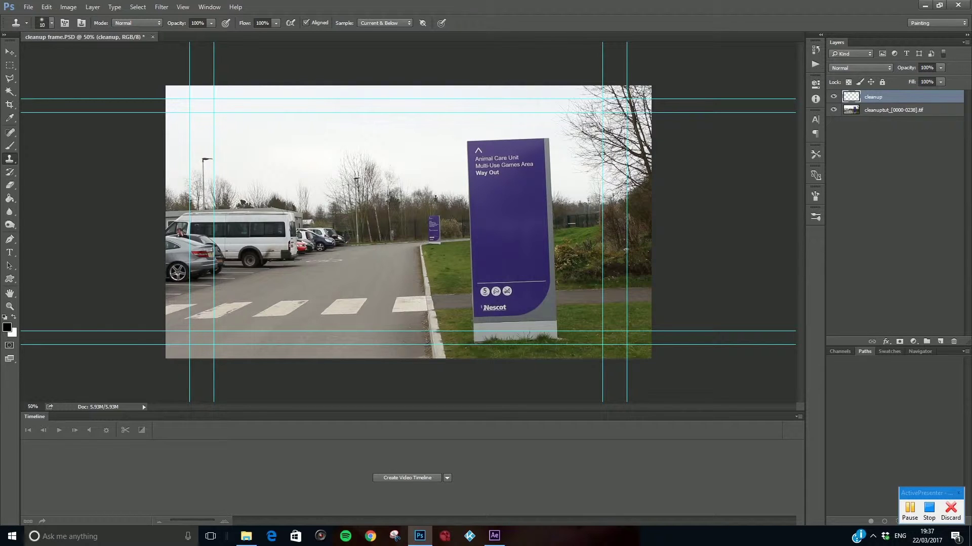
pyautogui.click(374, 23)
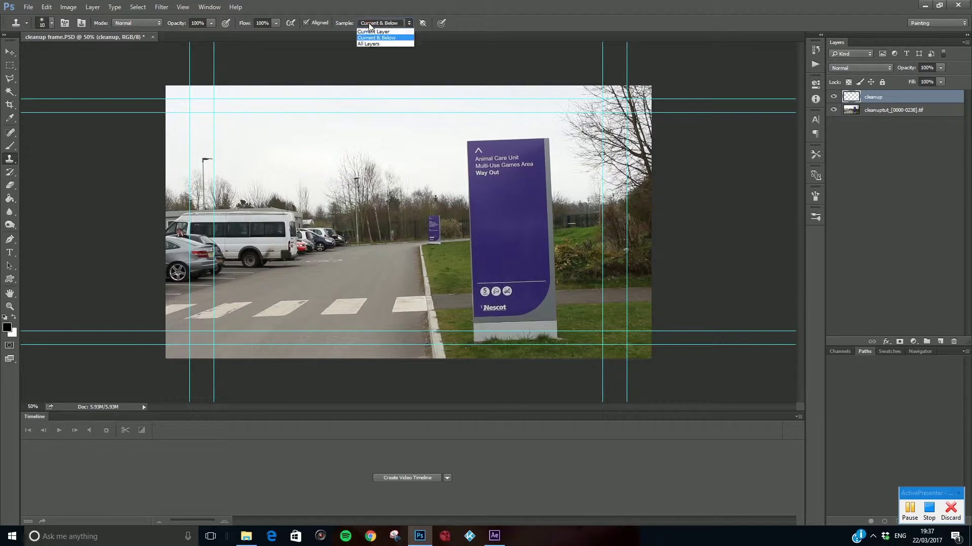
pyautogui.click(375, 36)
pyautogui.click(384, 23)
pyautogui.click(374, 31)
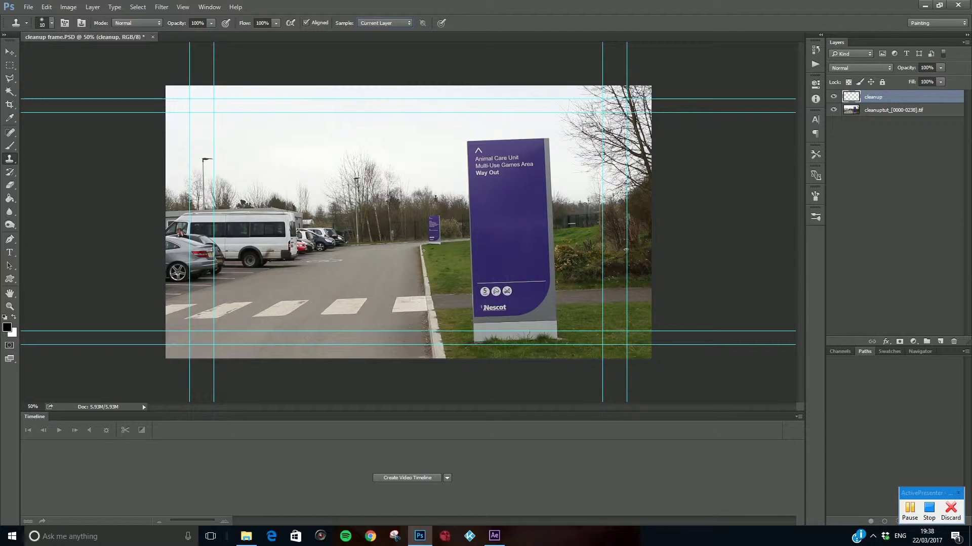
pyautogui.click(452, 251)
pyautogui.click(479, 207)
pyautogui.click(385, 23)
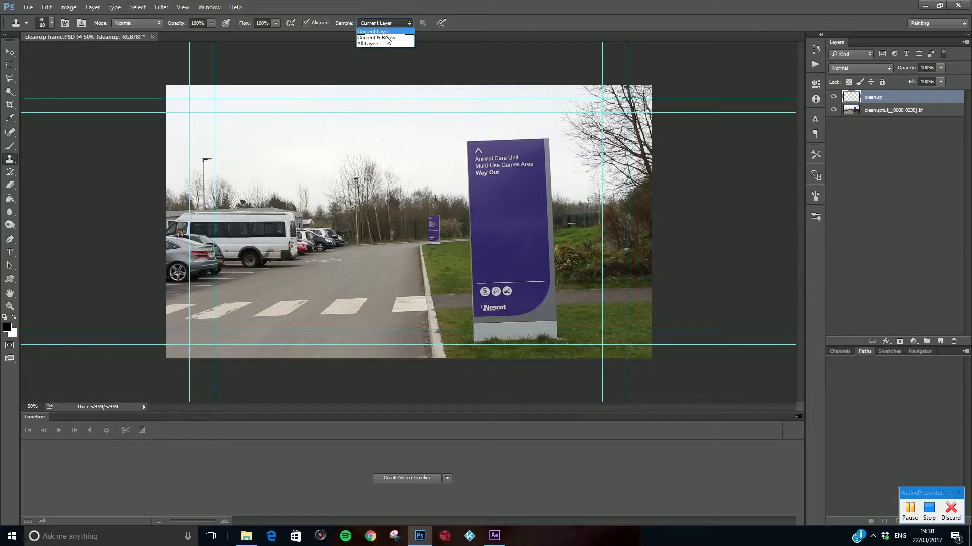
pyautogui.click(387, 38)
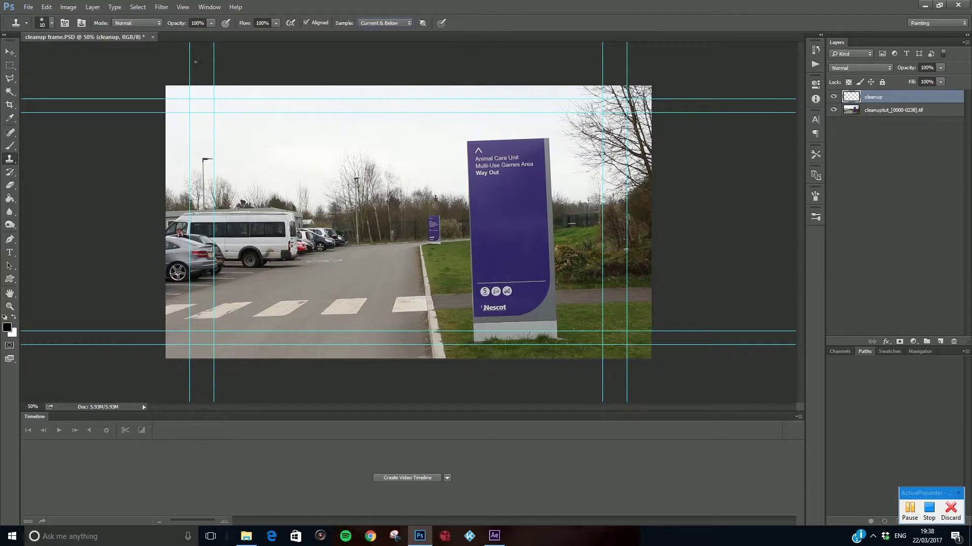
# Enlarge the clone brush to 54 px, then 90 px, and dismiss the missing-source warning.
pyautogui.click(52, 23)
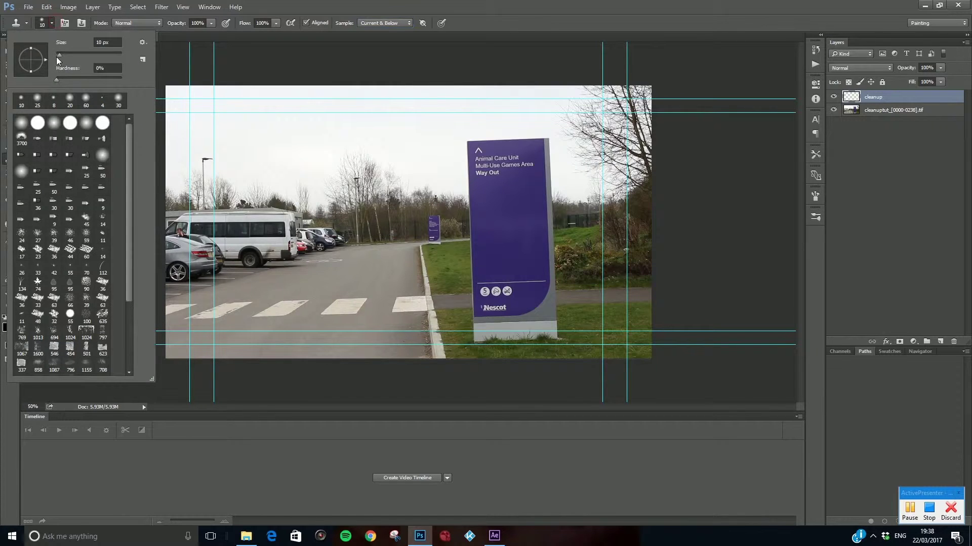
pyautogui.moveTo(60, 58); pyautogui.dragTo(74, 57)
pyautogui.press('Return')
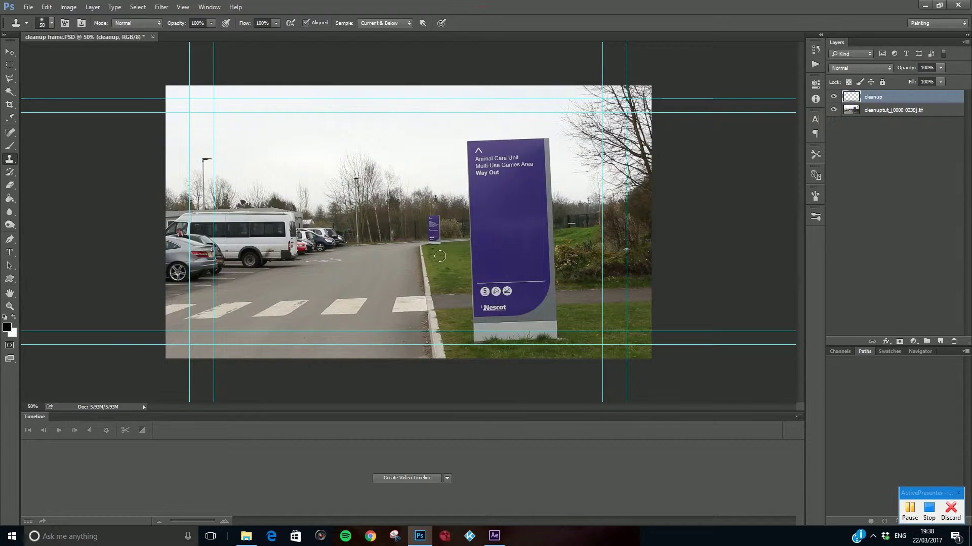
pyautogui.press(']')
pyautogui.press(']')
pyautogui.press(']')
pyautogui.click(470, 221)
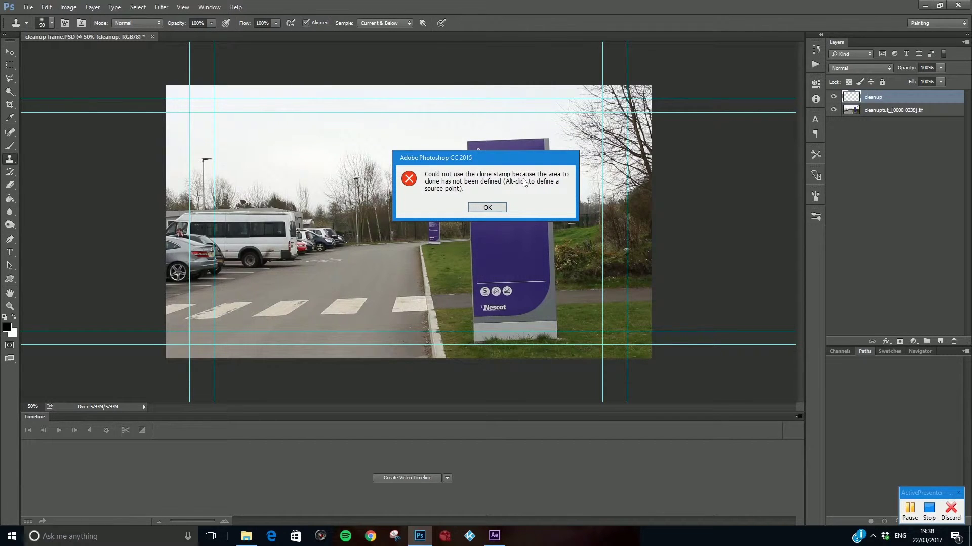
pyautogui.click(487, 207)
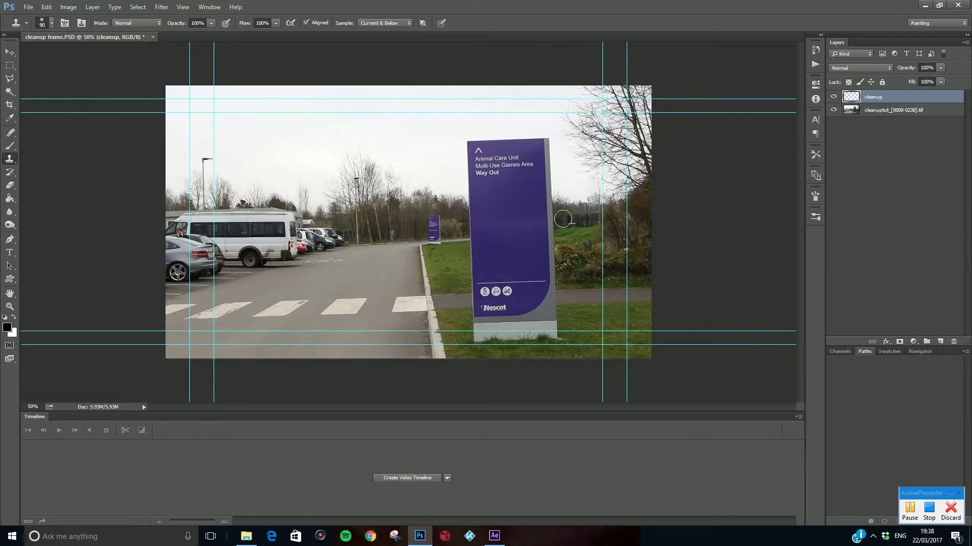
# Sample grass as the clone source and paint it over the lower-right of the sign's grey base.
pyautogui.keyDown('alt'); pyautogui.click(432, 265); pyautogui.keyUp('alt')
pyautogui.moveTo(548, 323); pyautogui.dragTo(560, 326)
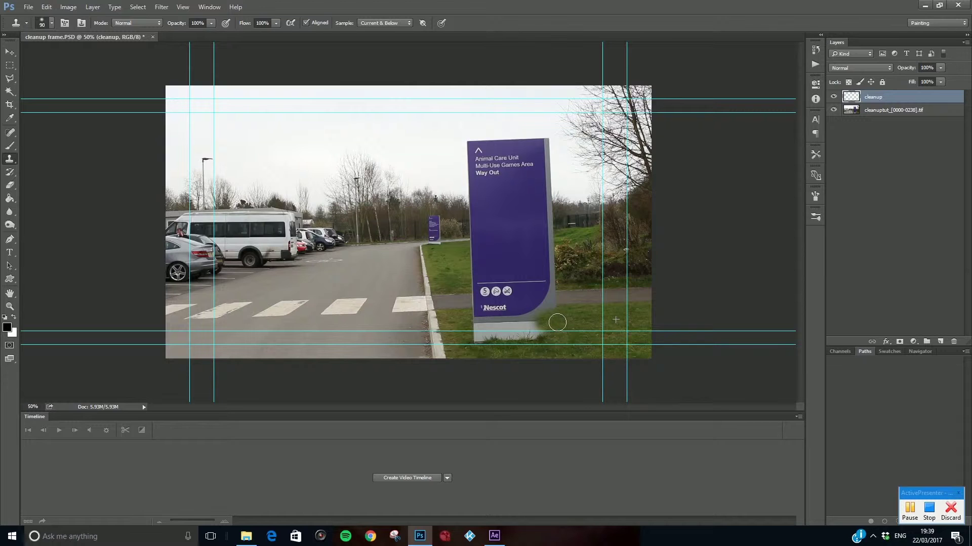
pyautogui.moveTo(559, 316)
pyautogui.mouseDown()
pyautogui.moveTo(520, 339)
pyautogui.moveTo(541, 337)
pyautogui.moveTo(537, 324)
pyautogui.moveTo(544, 338)
pyautogui.moveTo(531, 336)
pyautogui.moveTo(551, 331)
pyautogui.moveTo(452, 337)
pyautogui.moveTo(476, 333)
pyautogui.mouseUp()
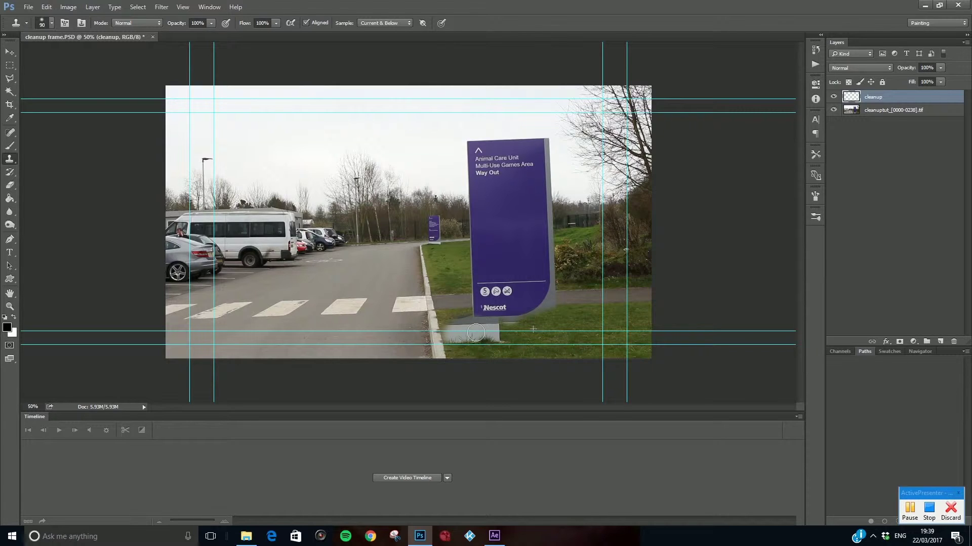
pyautogui.moveTo(475, 332); pyautogui.dragTo(474, 330)
pyautogui.click(473, 332)
# Paint grass across the grey base, undo the bad strokes, and reclone grass from a new source.
pyautogui.click(480, 328)
pyautogui.moveTo(480, 328)
pyautogui.mouseDown()
pyautogui.moveTo(495, 339)
pyautogui.moveTo(499, 326)
pyautogui.moveTo(513, 329)
pyautogui.mouseUp()
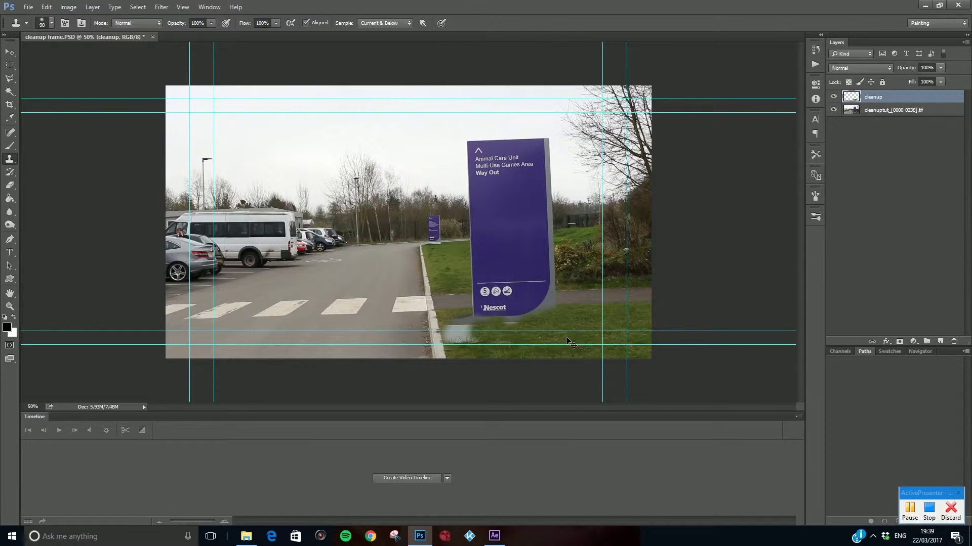
pyautogui.hotkey('ctrl', 'z')
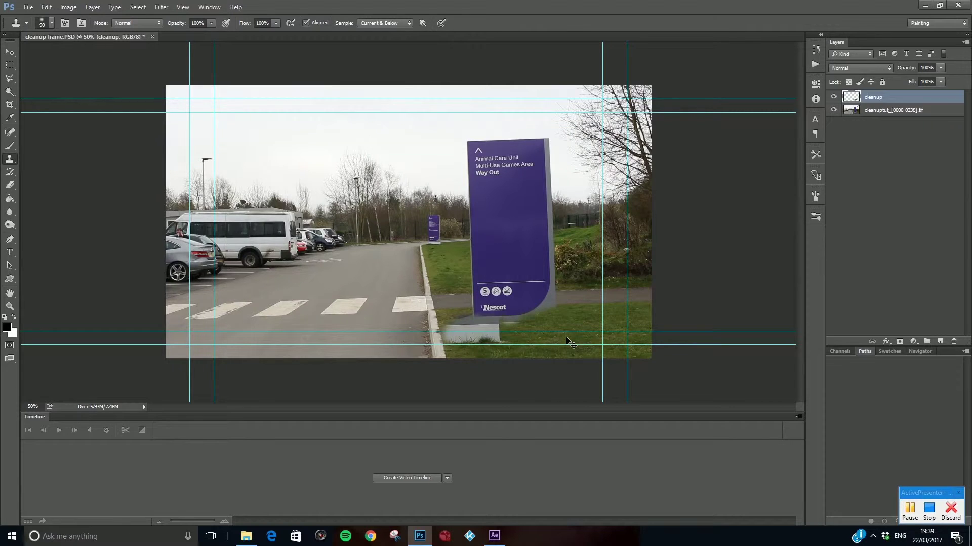
pyautogui.hotkey('ctrl', 'alt', 'z')
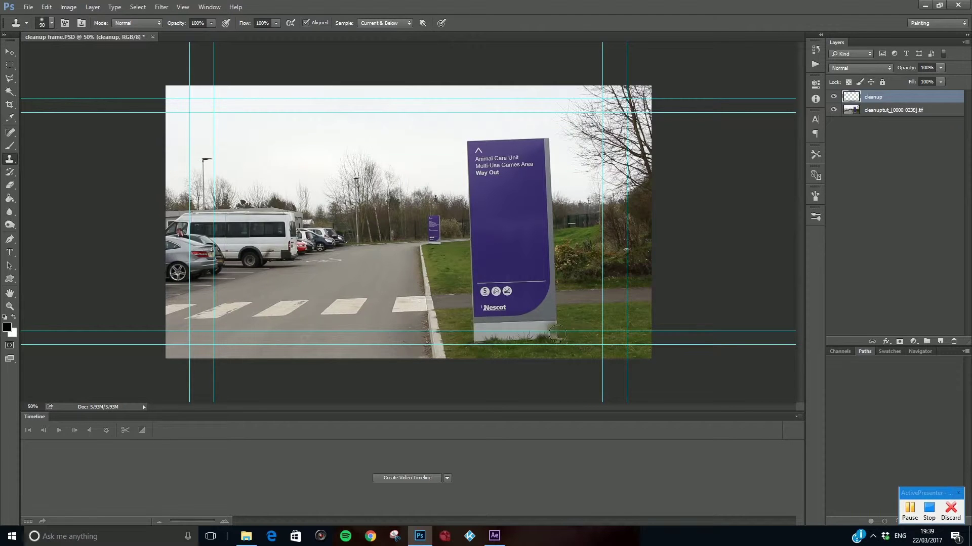
pyautogui.moveTo(555, 338)
pyautogui.mouseDown()
pyautogui.moveTo(548, 335)
pyautogui.moveTo(485, 341)
pyautogui.moveTo(522, 335)
pyautogui.mouseUp()
pyautogui.keyDown('alt'); pyautogui.click(592, 319); pyautogui.keyUp('alt')
pyautogui.moveTo(547, 319)
pyautogui.mouseDown()
pyautogui.moveTo(566, 326)
pyautogui.moveTo(486, 331)
pyautogui.moveTo(467, 343)
pyautogui.mouseUp()
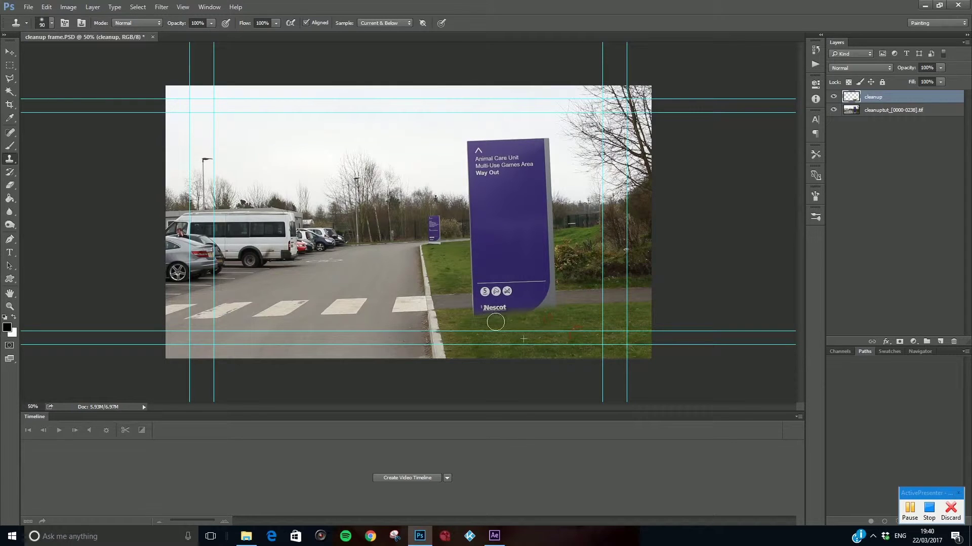
# Zoom in, shrink the brush to 70, and cover the logo and lower corners with grass and path.
pyautogui.scroll(1, 580, 311)
pyautogui.scroll(4, 581, 312)
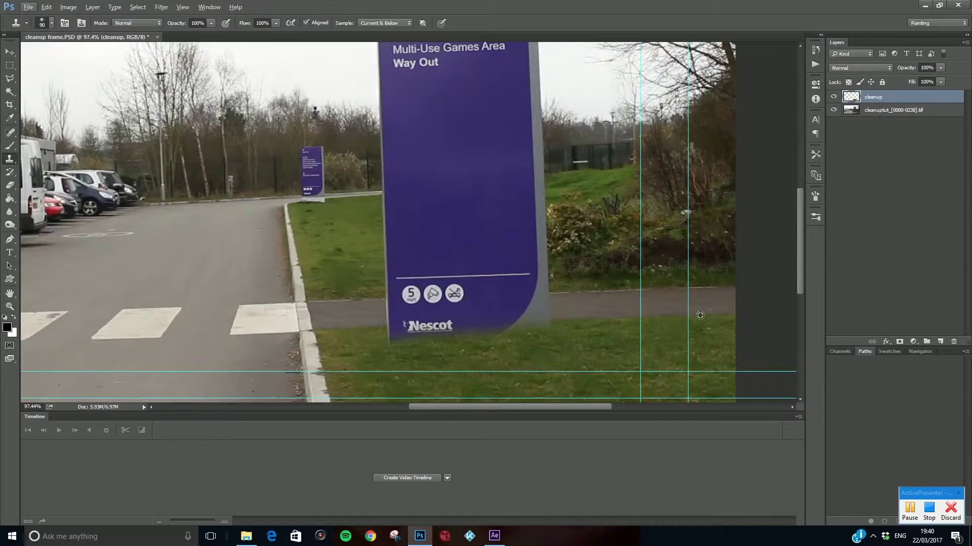
pyautogui.press('[')
pyautogui.press('[')
pyautogui.moveTo(549, 321)
pyautogui.mouseDown()
pyautogui.moveTo(394, 332)
pyautogui.moveTo(388, 347)
pyautogui.moveTo(450, 347)
pyautogui.mouseUp()
pyautogui.press('alt')
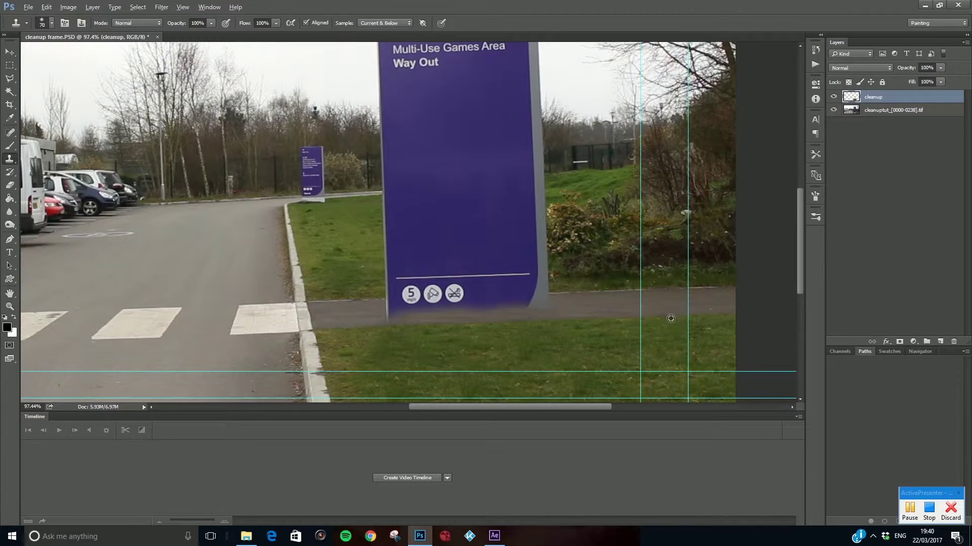
pyautogui.keyDown('alt'); pyautogui.click(668, 315); pyautogui.keyUp('alt')
pyautogui.moveTo(408, 321)
pyautogui.mouseDown()
pyautogui.moveTo(386, 327)
pyautogui.moveTo(401, 316)
pyautogui.moveTo(390, 319)
pyautogui.mouseUp()
# With a 30 px brush, clone path over the grey post, lower edge, left icons and pole.
pyautogui.press('alt')
pyautogui.press('[')
pyautogui.press('[')
pyautogui.press('[')
pyautogui.press('[')
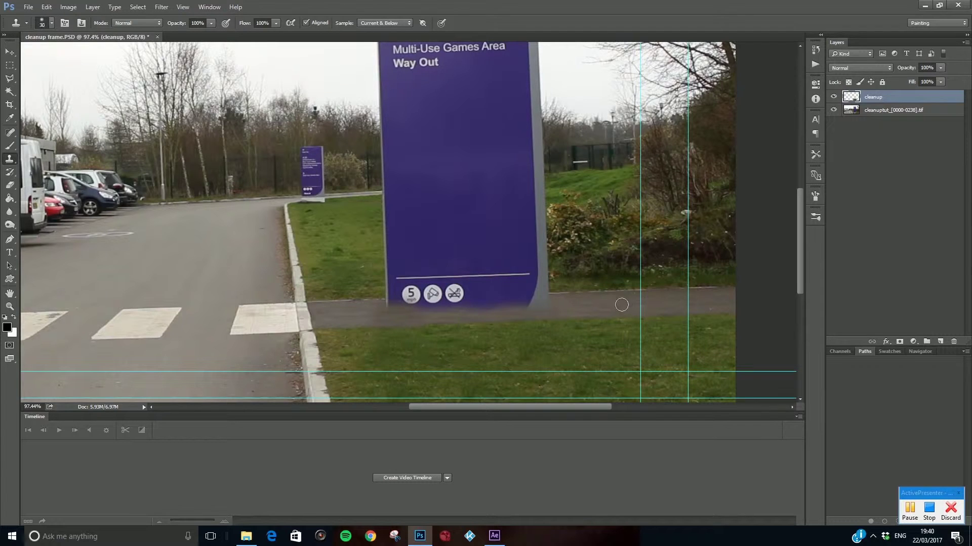
pyautogui.moveTo(544, 307)
pyautogui.mouseDown()
pyautogui.moveTo(517, 308)
pyautogui.moveTo(554, 306)
pyautogui.moveTo(466, 311)
pyautogui.moveTo(619, 305)
pyautogui.moveTo(404, 310)
pyautogui.mouseUp()
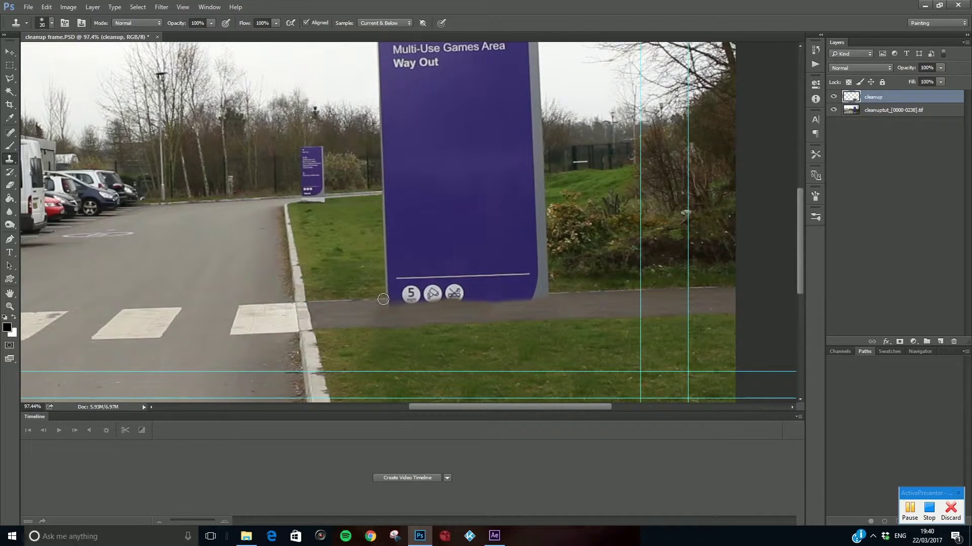
pyautogui.moveTo(386, 300)
pyautogui.mouseDown()
pyautogui.moveTo(441, 304)
pyautogui.moveTo(417, 302)
pyautogui.mouseUp()
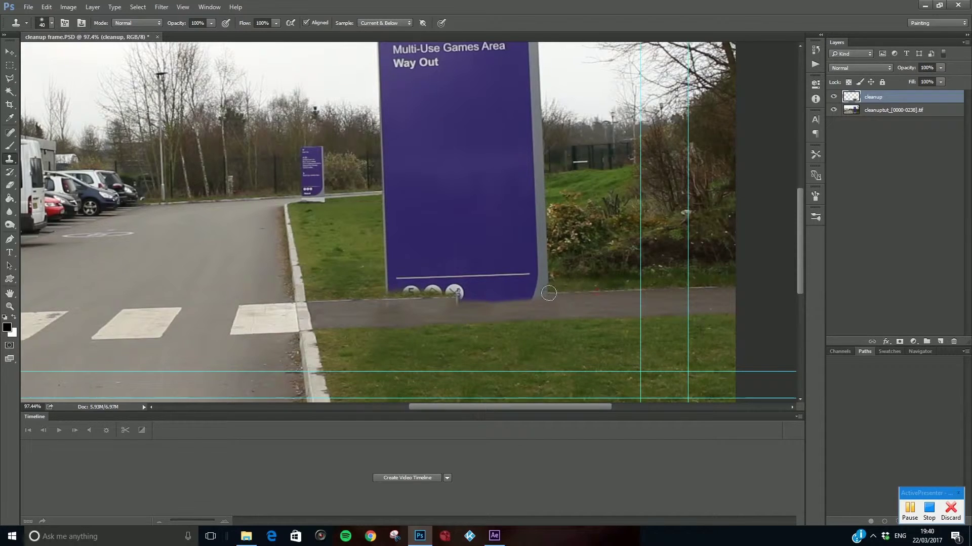
pyautogui.moveTo(548, 294); pyautogui.dragTo(477, 298)
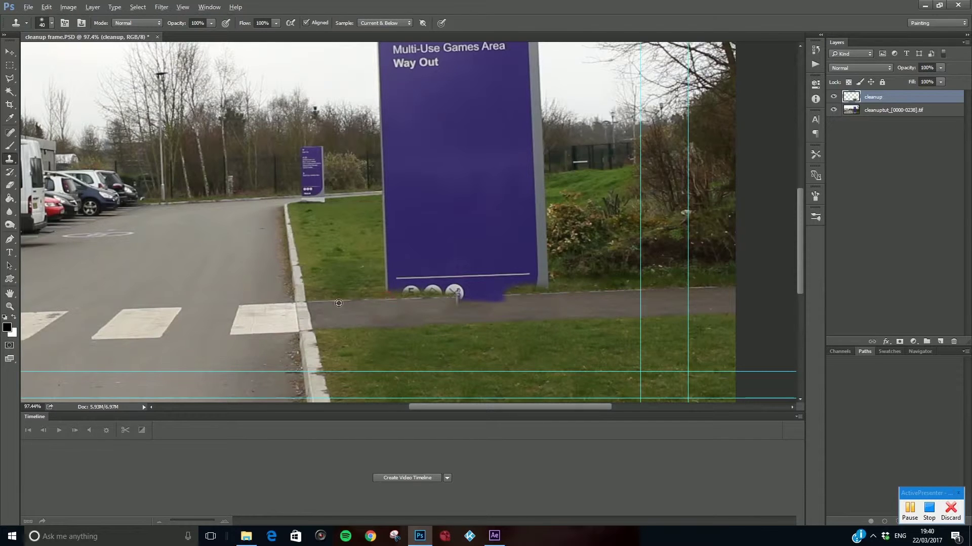
pyautogui.keyDown('alt'); pyautogui.click(332, 301); pyautogui.keyUp('alt')
pyautogui.moveTo(454, 298)
pyautogui.mouseDown()
pyautogui.moveTo(506, 298)
pyautogui.moveTo(456, 310)
pyautogui.mouseUp()
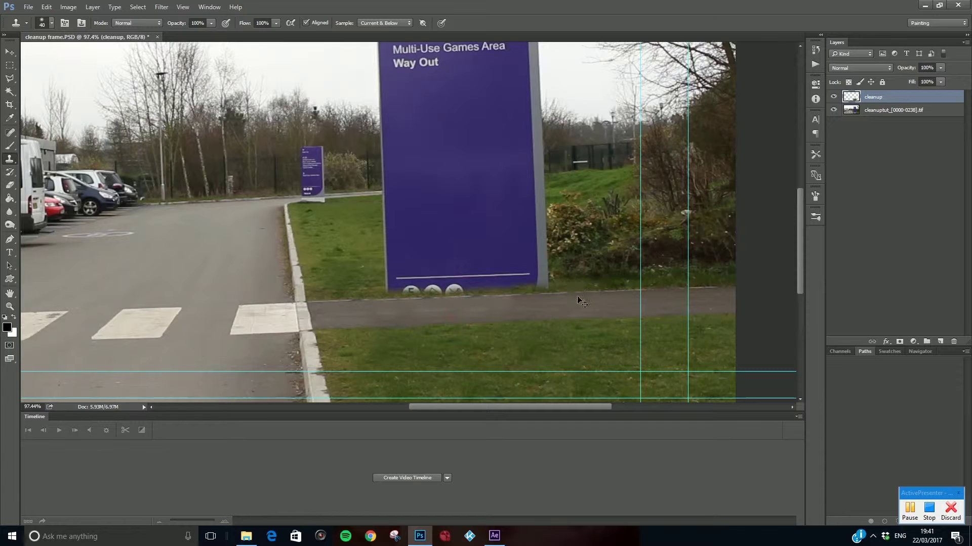
pyautogui.keyDown('alt'); pyautogui.scroll(-5, 577, 297); pyautogui.keyUp('alt')
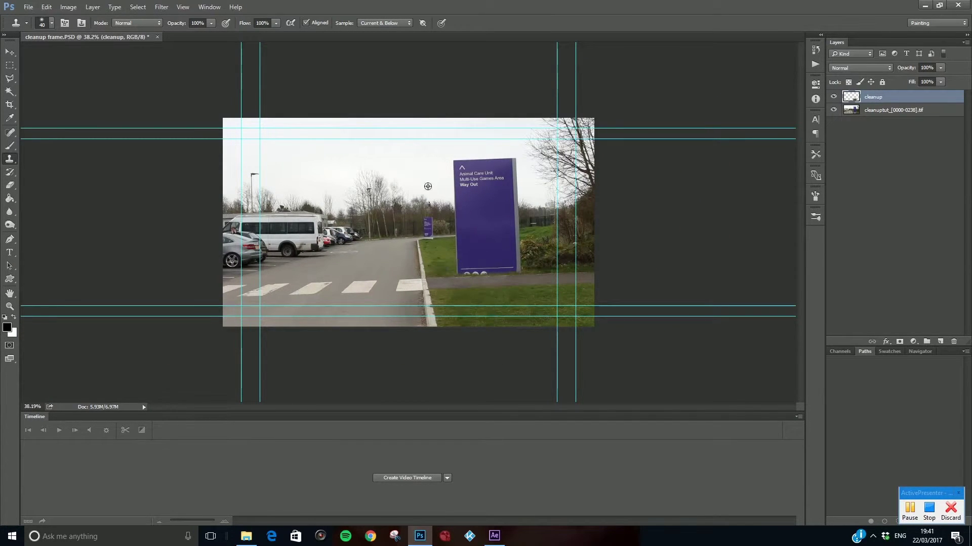
# With an 80 px brush, paint sky over the sign's top and lettering, undoing one bright patch.
pyautogui.keyDown('alt'); pyautogui.scroll(2, 430, 185); pyautogui.keyUp('alt')
pyautogui.keyDown('alt'); pyautogui.scroll(1, 452, 189); pyautogui.keyUp('alt')
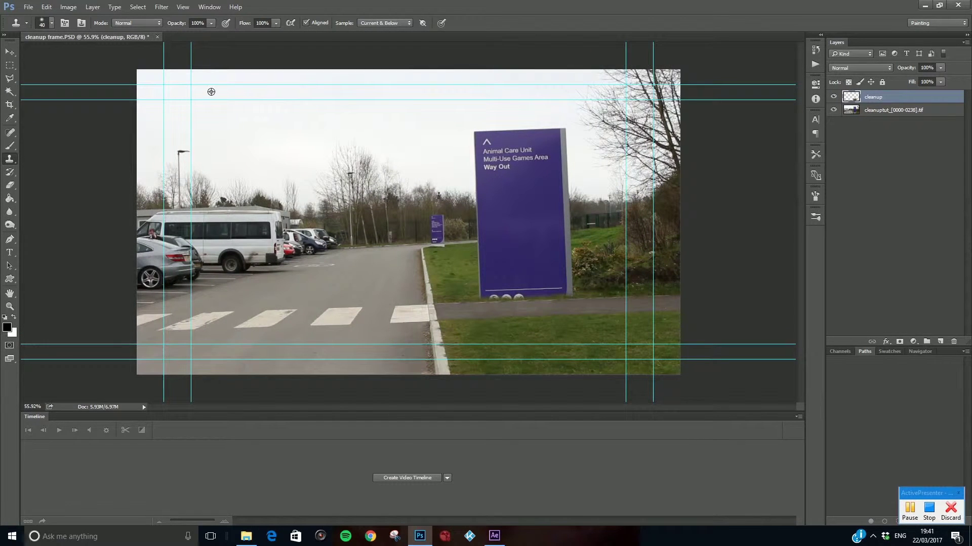
pyautogui.press(']')
pyautogui.press(']')
pyautogui.press(']')
pyautogui.press(']')
pyautogui.press(']')
pyautogui.moveTo(474, 134)
pyautogui.mouseDown()
pyautogui.moveTo(535, 130)
pyautogui.moveTo(563, 131)
pyautogui.moveTo(564, 147)
pyautogui.moveTo(548, 131)
pyautogui.moveTo(479, 162)
pyautogui.mouseUp()
pyautogui.moveTo(533, 140)
pyautogui.mouseDown()
pyautogui.moveTo(560, 158)
pyautogui.moveTo(501, 161)
pyautogui.moveTo(560, 158)
pyautogui.moveTo(538, 171)
pyautogui.moveTo(487, 164)
pyautogui.mouseUp()
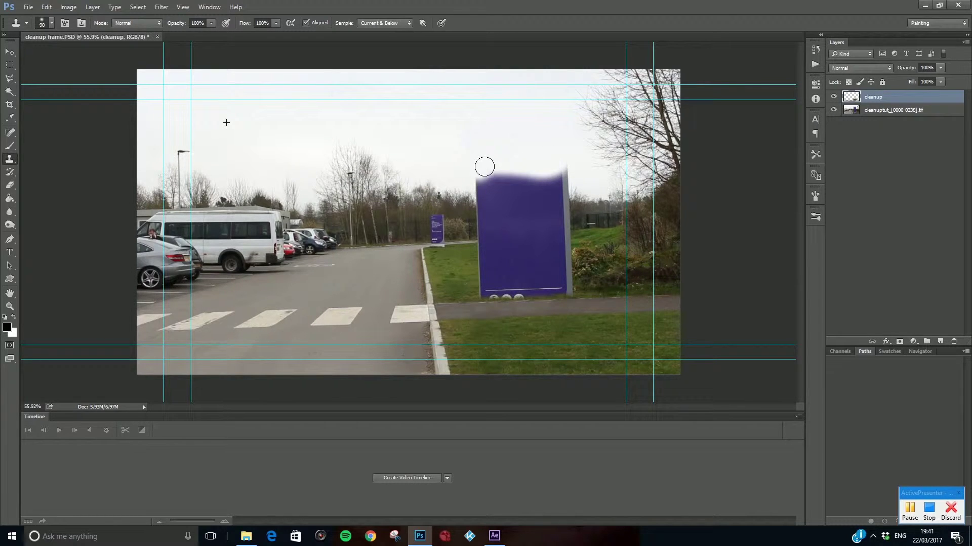
pyautogui.moveTo(484, 169)
pyautogui.mouseDown()
pyautogui.moveTo(565, 165)
pyautogui.moveTo(559, 176)
pyautogui.moveTo(475, 173)
pyautogui.moveTo(499, 176)
pyautogui.moveTo(443, 221)
pyautogui.moveTo(454, 226)
pyautogui.mouseUp()
pyautogui.hotkey('ctrl', 'z')
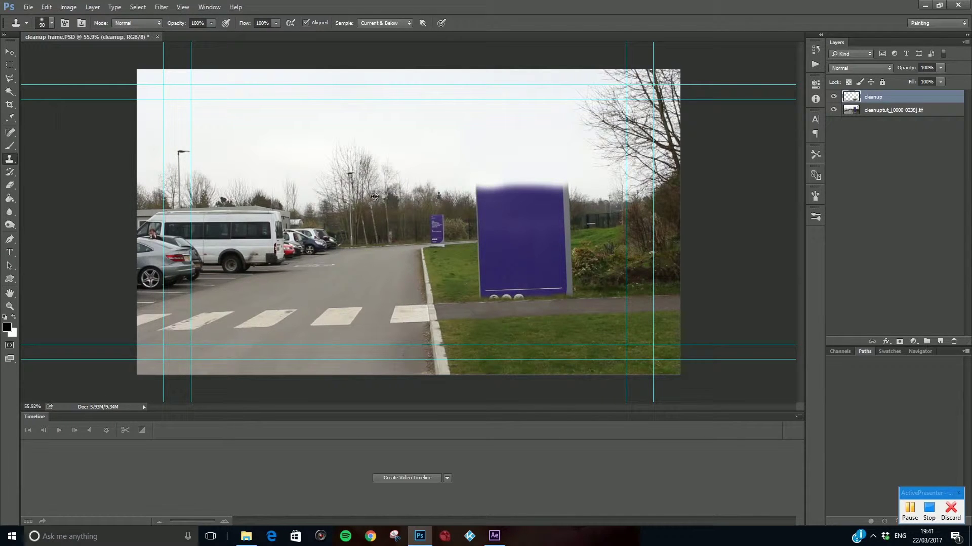
# Sample the trees and paint them over the sign's top-left corner.
pyautogui.keyDown('alt'); pyautogui.click(374, 197); pyautogui.keyUp('alt')
pyautogui.moveTo(455, 205)
pyautogui.mouseDown()
pyautogui.moveTo(481, 203)
pyautogui.moveTo(479, 182)
pyautogui.moveTo(470, 189)
pyautogui.moveTo(480, 182)
pyautogui.moveTo(482, 193)
pyautogui.moveTo(518, 195)
pyautogui.moveTo(564, 184)
pyautogui.moveTo(534, 202)
pyautogui.moveTo(505, 201)
pyautogui.moveTo(459, 189)
pyautogui.moveTo(461, 175)
pyautogui.moveTo(441, 180)
pyautogui.moveTo(445, 163)
pyautogui.moveTo(462, 171)
pyautogui.moveTo(447, 177)
pyautogui.moveTo(433, 159)
pyautogui.moveTo(421, 174)
pyautogui.moveTo(458, 159)
pyautogui.moveTo(464, 174)
pyautogui.moveTo(458, 153)
pyautogui.mouseUp()
pyautogui.press('alt')
pyautogui.press('alt')
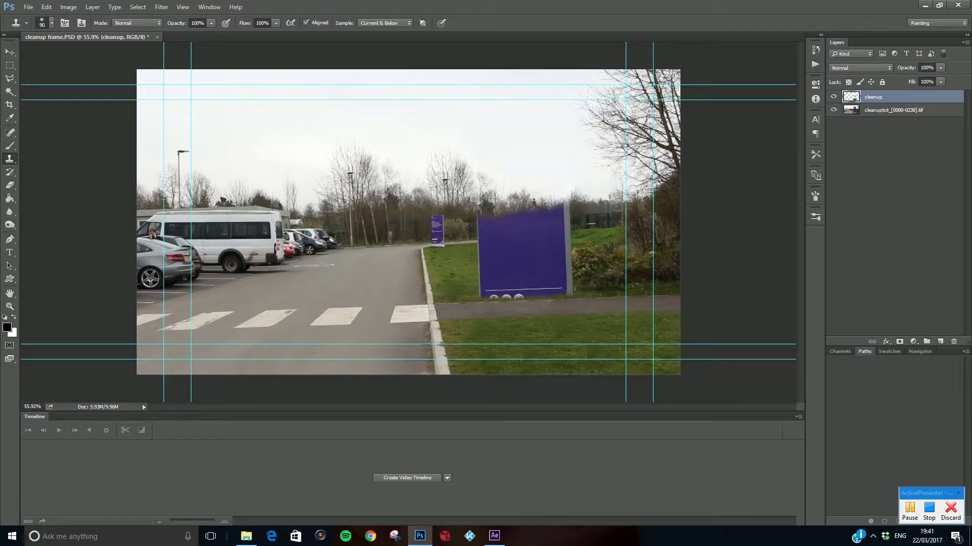
pyautogui.press('alt')
pyautogui.press('alt')
pyautogui.keyDown('alt'); pyautogui.click(368, 175); pyautogui.keyUp('alt')
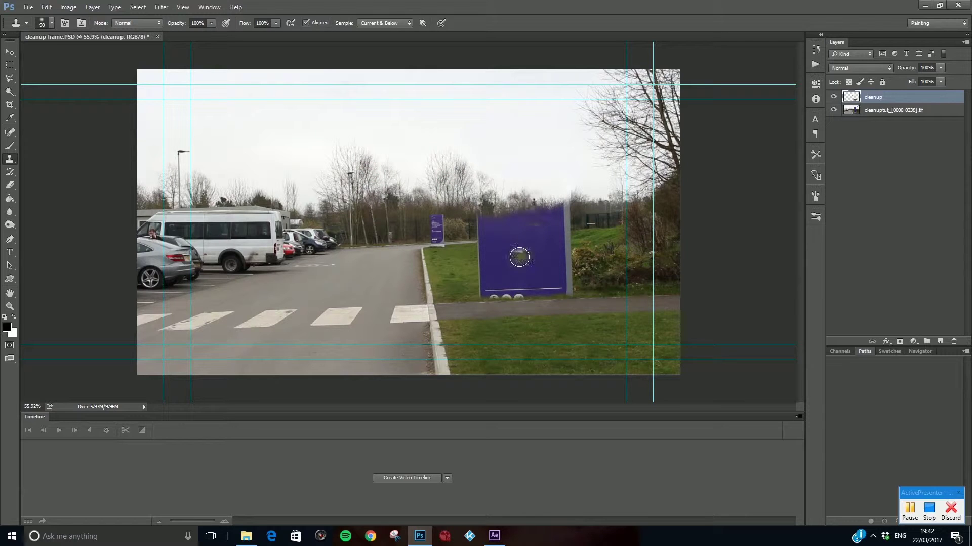
pyautogui.scroll(4, 463, 276)
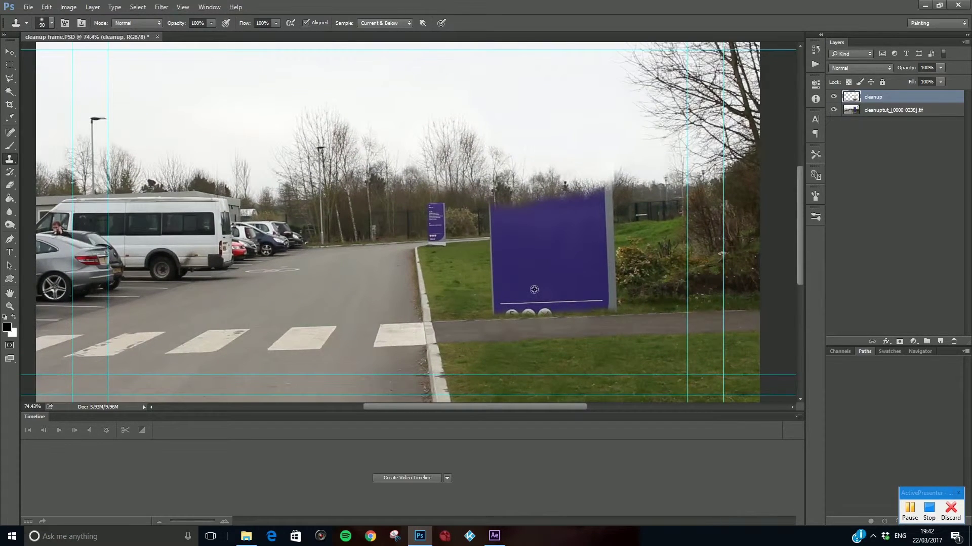
# Stamp a first cloned dab on the sign, undo the misplaced one, and stamp a faint patch.
pyautogui.scroll(-1, 534, 290)
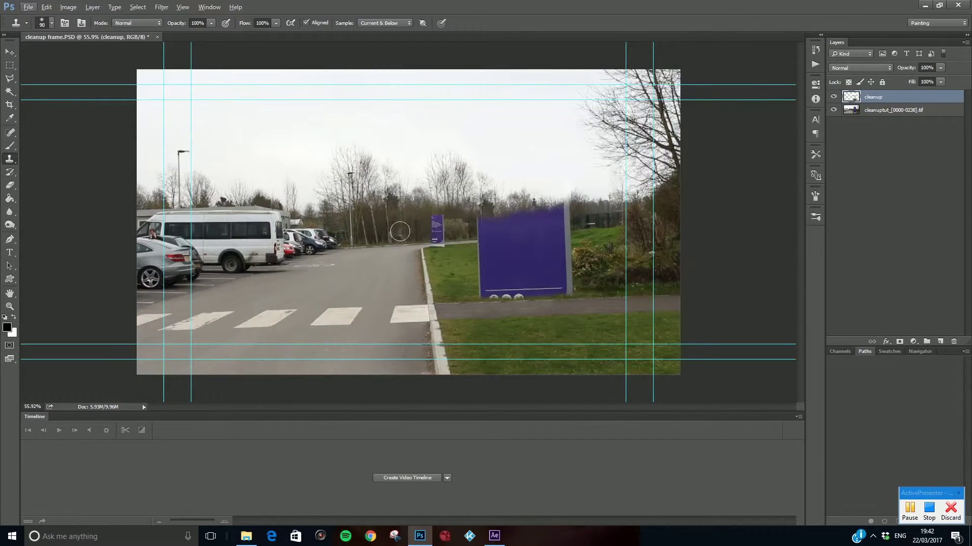
pyautogui.click(516, 280)
pyautogui.hotkey('ctrl', 'z')
pyautogui.scroll(4, 445, 273)
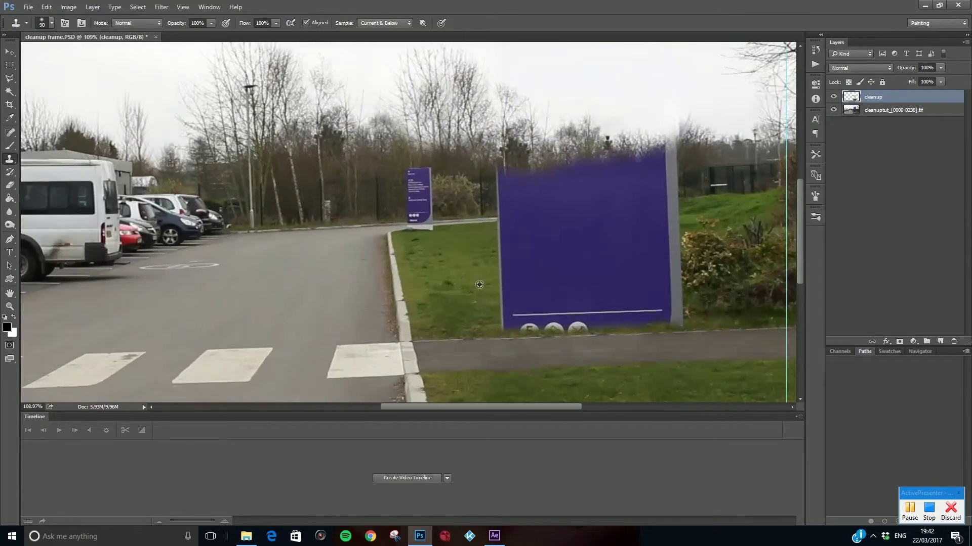
pyautogui.scroll(2, 435, 276)
pyautogui.scroll(-4, 532, 296)
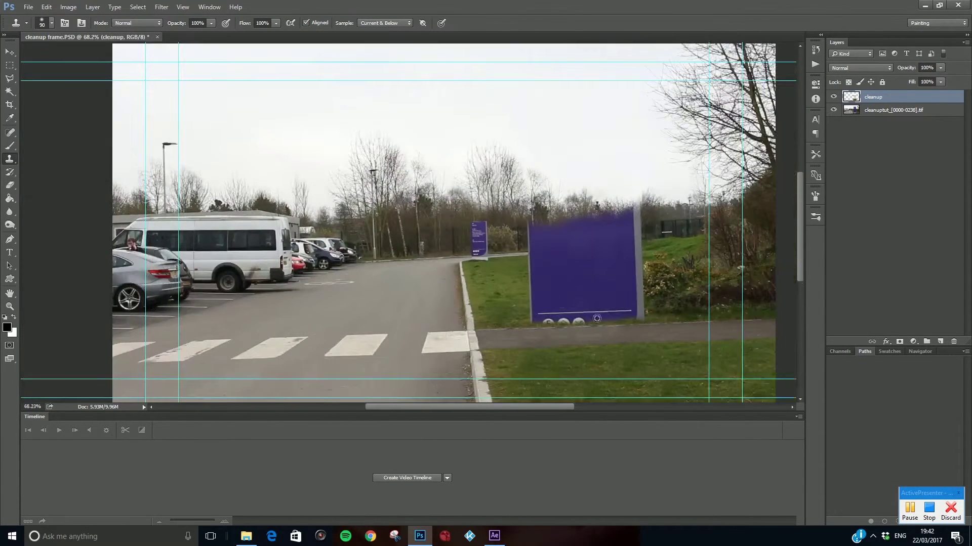
pyautogui.keyDown('alt'); pyautogui.click(535, 321); pyautogui.keyUp('alt')
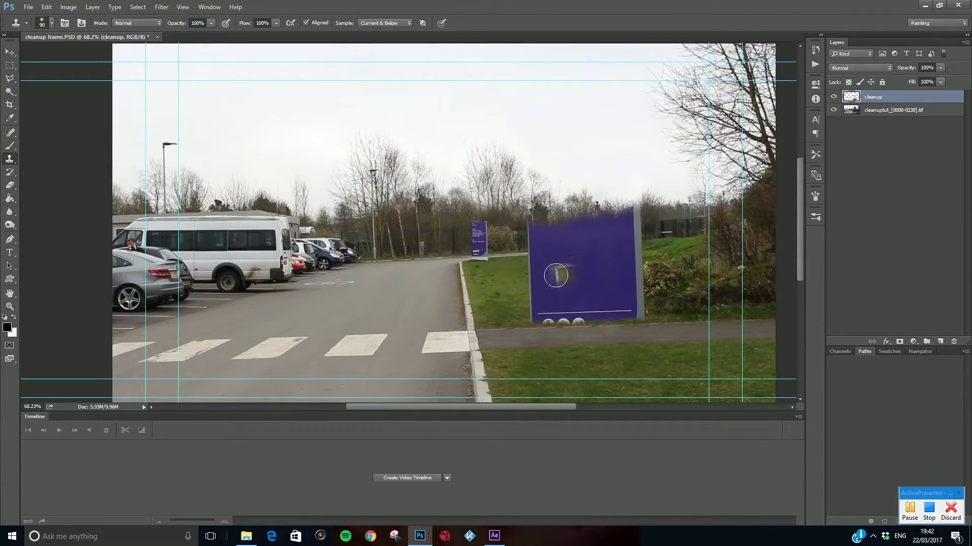
pyautogui.click(523, 319)
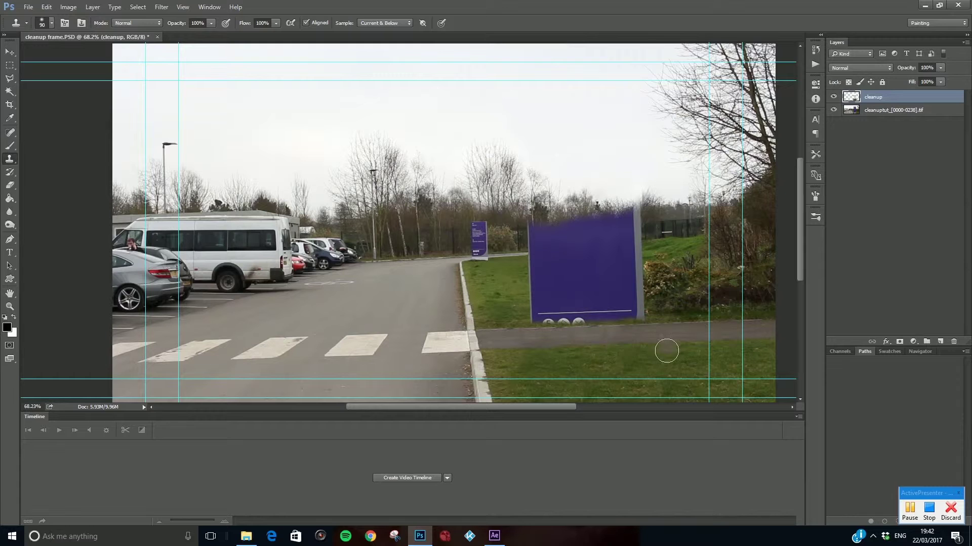
# Sample grass and paint it over the sign's lower-left, undoing one bad stroke and repainting.
pyautogui.scroll(-3, 698, 371)
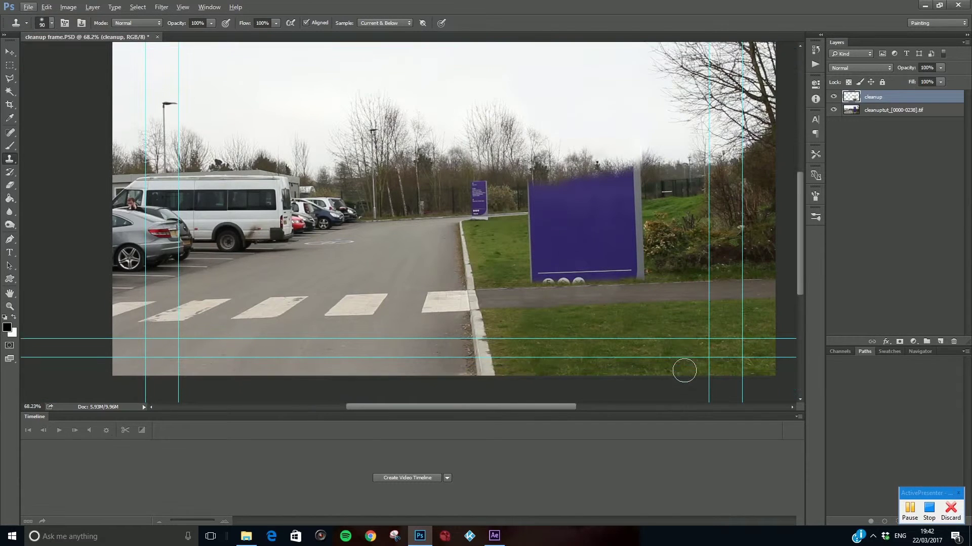
pyautogui.keyDown('alt'); pyautogui.click(609, 328); pyautogui.keyUp('alt')
pyautogui.moveTo(531, 235)
pyautogui.mouseDown()
pyautogui.moveTo(533, 223)
pyautogui.moveTo(531, 250)
pyautogui.moveTo(540, 238)
pyautogui.moveTo(570, 260)
pyautogui.moveTo(541, 256)
pyautogui.moveTo(536, 241)
pyautogui.moveTo(549, 243)
pyautogui.moveTo(522, 249)
pyautogui.mouseUp()
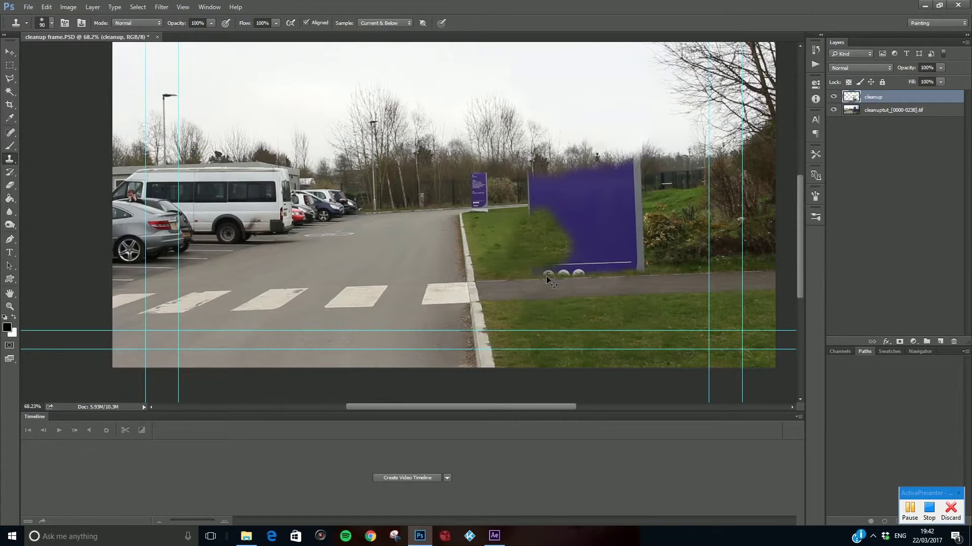
pyautogui.hotkey('ctrl', 'z')
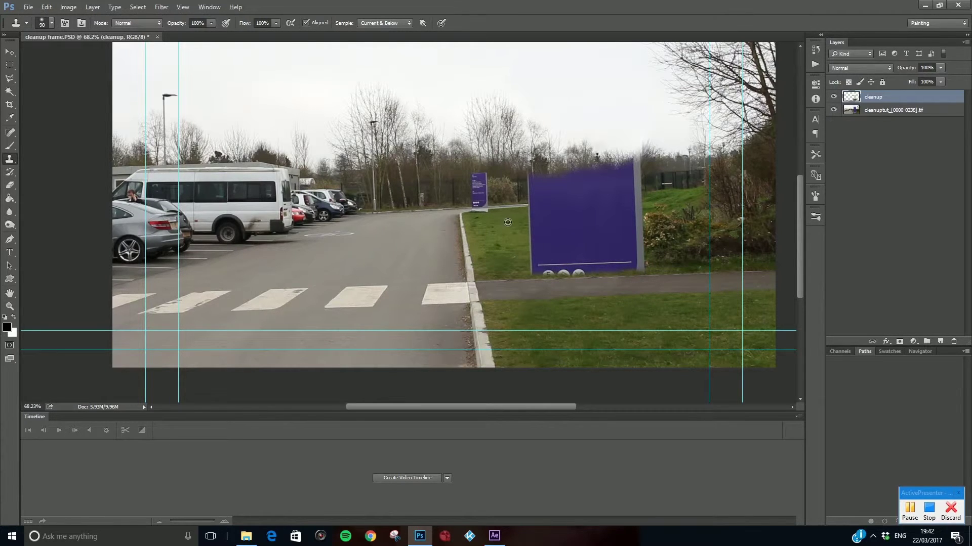
pyautogui.moveTo(525, 222); pyautogui.dragTo(541, 255)
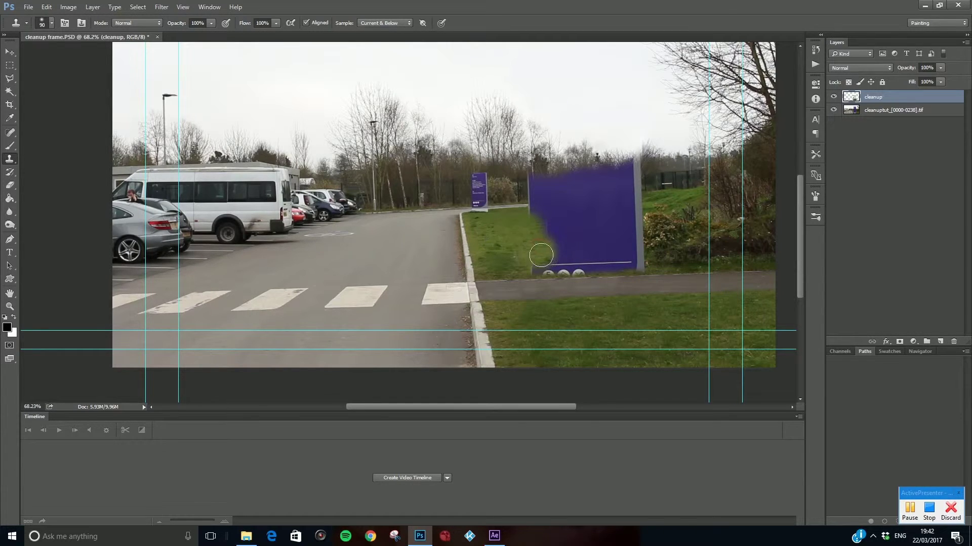
pyautogui.moveTo(496, 224)
pyautogui.mouseDown()
pyautogui.moveTo(518, 257)
pyautogui.moveTo(542, 223)
pyautogui.moveTo(536, 243)
pyautogui.moveTo(559, 260)
pyautogui.mouseUp()
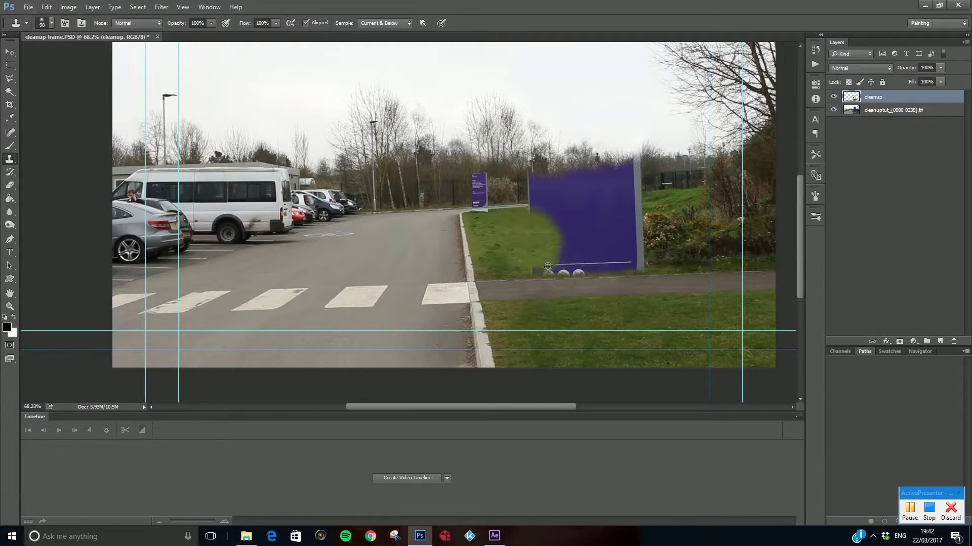
pyautogui.scroll(2, 550, 265)
pyautogui.keyDown('alt'); pyautogui.click(518, 219); pyautogui.keyUp('alt')
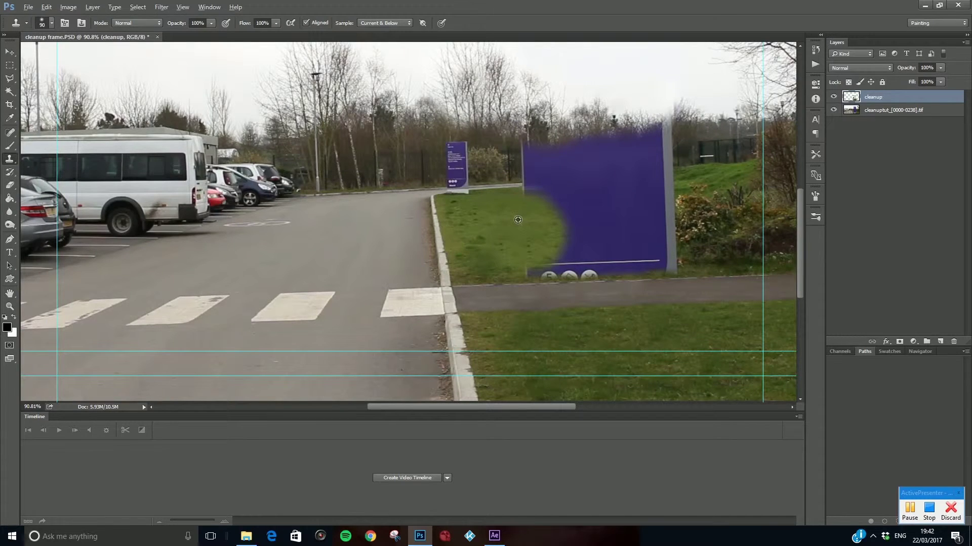
# Shrink the clone brush to 45 and paint grass over the sign's left part and white logos.
pyautogui.press('[')
pyautogui.press('[')
pyautogui.press('[')
pyautogui.moveTo(522, 202)
pyautogui.mouseDown()
pyautogui.moveTo(544, 198)
pyautogui.moveTo(570, 231)
pyautogui.moveTo(580, 221)
pyautogui.moveTo(529, 263)
pyautogui.moveTo(532, 257)
pyautogui.moveTo(491, 264)
pyautogui.mouseUp()
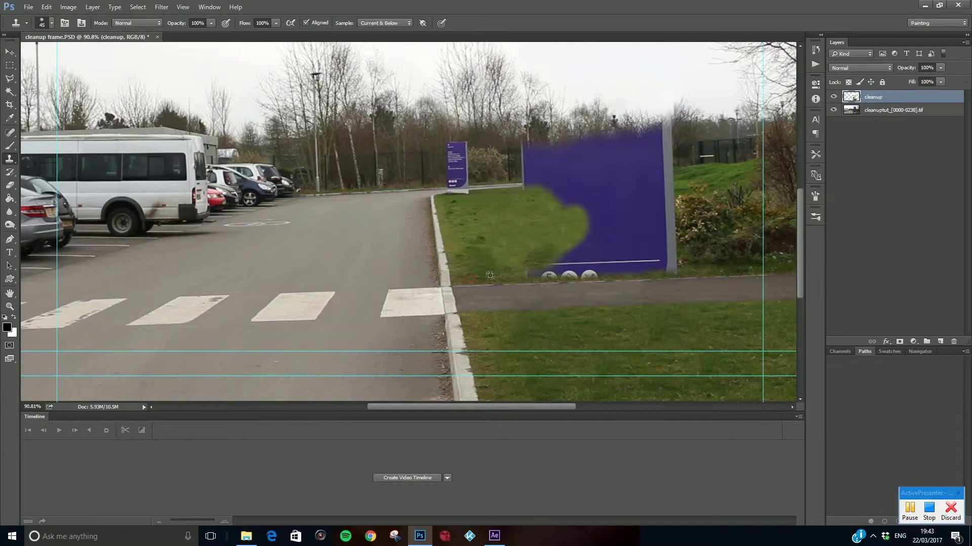
pyautogui.moveTo(544, 275)
pyautogui.mouseDown()
pyautogui.moveTo(594, 273)
pyautogui.moveTo(563, 268)
pyautogui.moveTo(583, 264)
pyautogui.moveTo(561, 265)
pyautogui.moveTo(560, 250)
pyautogui.moveTo(529, 256)
pyautogui.mouseUp()
pyautogui.keyDown('alt'); pyautogui.click(527, 240); pyautogui.keyUp('alt')
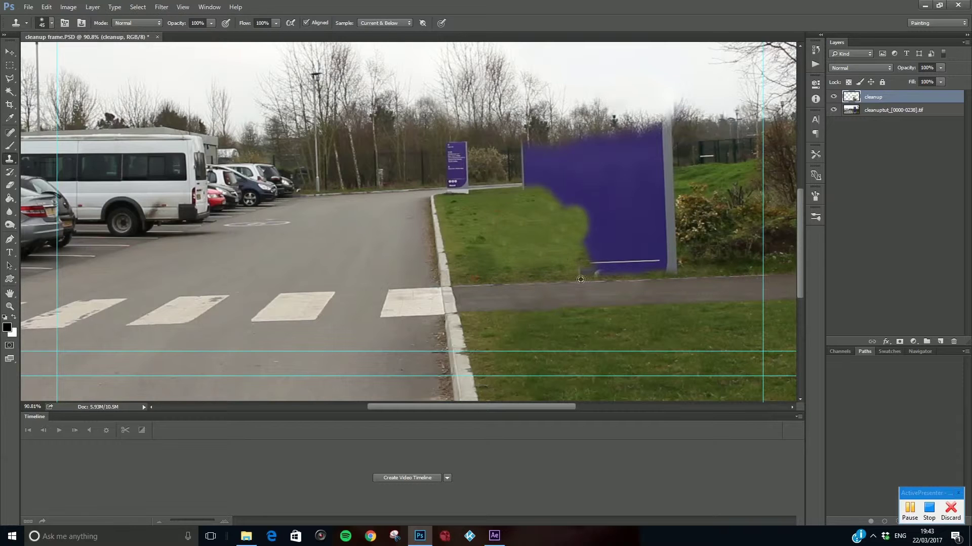
# Paint cloned grass across the sign's bottom strip and lower purple area to its lower-right corner.
pyautogui.moveTo(580, 273)
pyautogui.mouseDown()
pyautogui.moveTo(669, 266)
pyautogui.moveTo(600, 264)
pyautogui.moveTo(612, 262)
pyautogui.moveTo(586, 239)
pyautogui.moveTo(581, 261)
pyautogui.mouseUp()
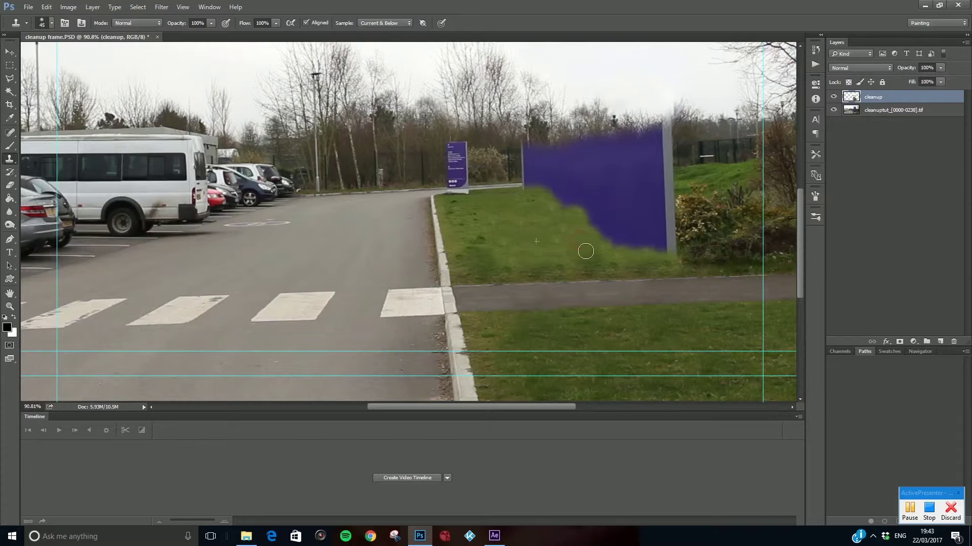
pyautogui.press('alt')
pyautogui.press('alt')
pyautogui.moveTo(563, 223)
pyautogui.mouseDown()
pyautogui.moveTo(584, 217)
pyautogui.moveTo(633, 248)
pyautogui.moveTo(674, 248)
pyautogui.moveTo(669, 209)
pyautogui.moveTo(661, 230)
pyautogui.moveTo(631, 217)
pyautogui.moveTo(647, 210)
pyautogui.moveTo(663, 239)
pyautogui.mouseUp()
pyautogui.moveTo(545, 203); pyautogui.dragTo(628, 200)
pyautogui.moveTo(519, 200); pyautogui.dragTo(641, 190)
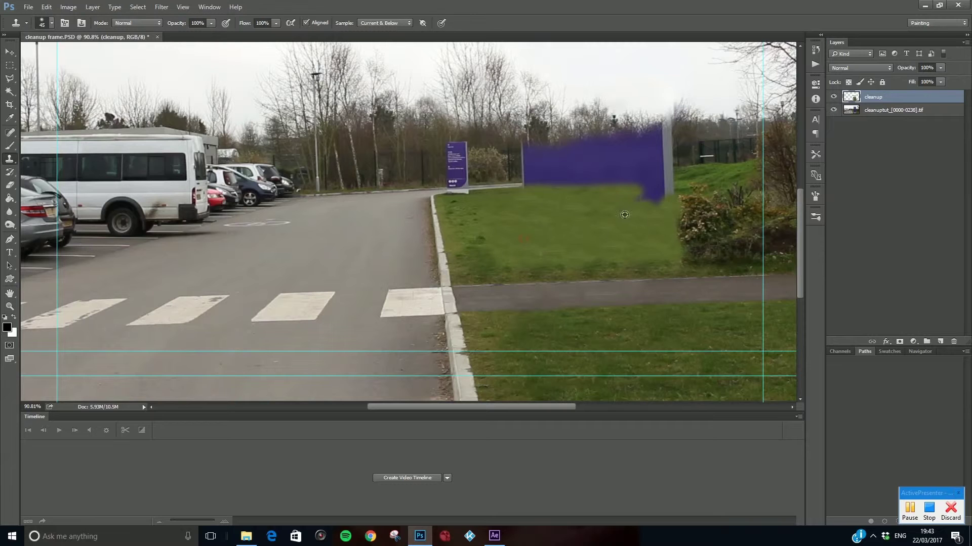
pyautogui.moveTo(634, 202)
pyautogui.mouseDown()
pyautogui.moveTo(672, 193)
pyautogui.moveTo(632, 189)
pyautogui.moveTo(653, 207)
pyautogui.mouseUp()
pyautogui.scroll(-5, 653, 207)
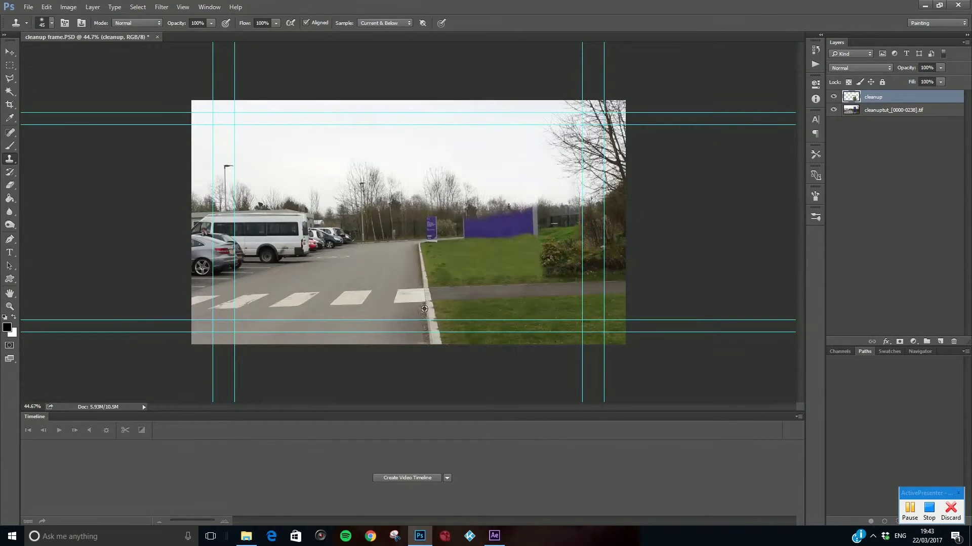
# Clone road over the small sign's white base and trees and fence over the small sign.
pyautogui.scroll(1, 462, 273)
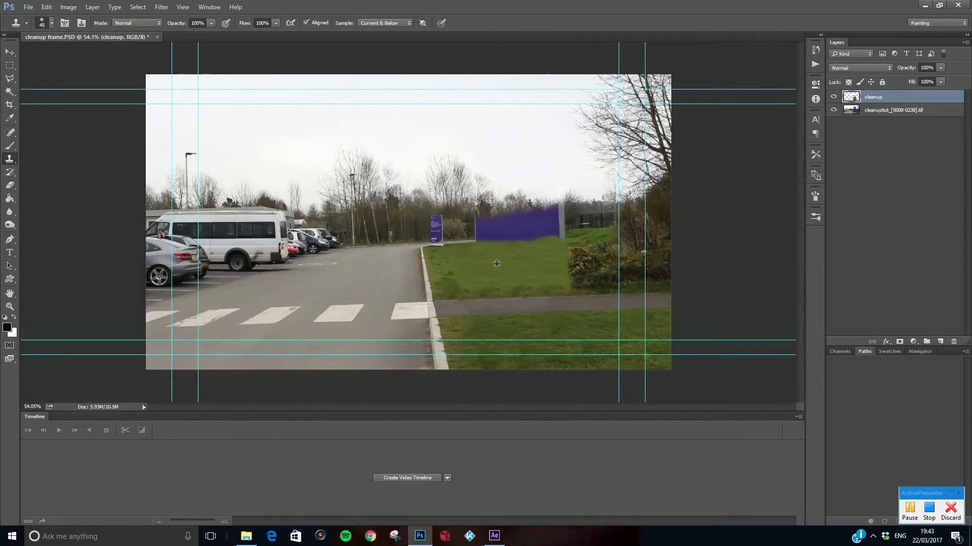
pyautogui.scroll(3, 552, 272)
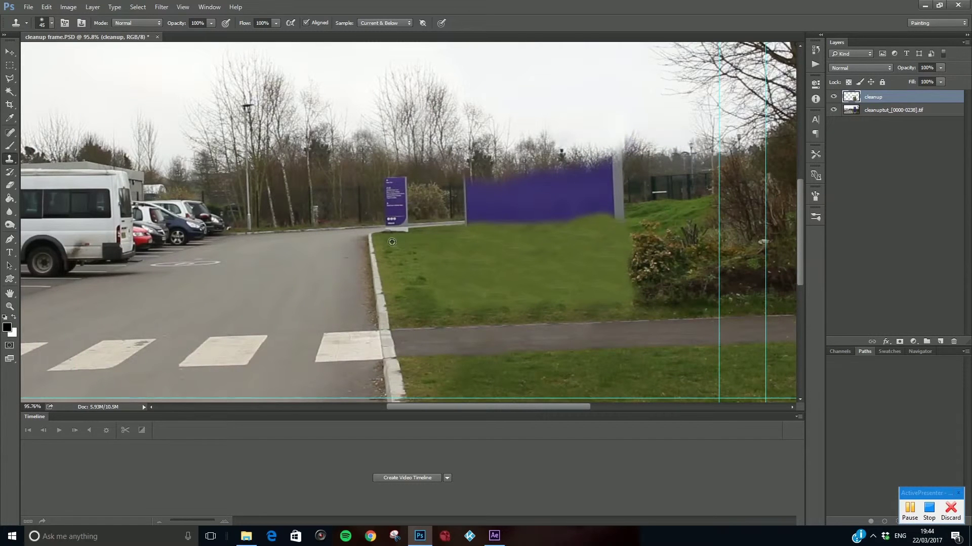
pyautogui.scroll(5, 399, 244)
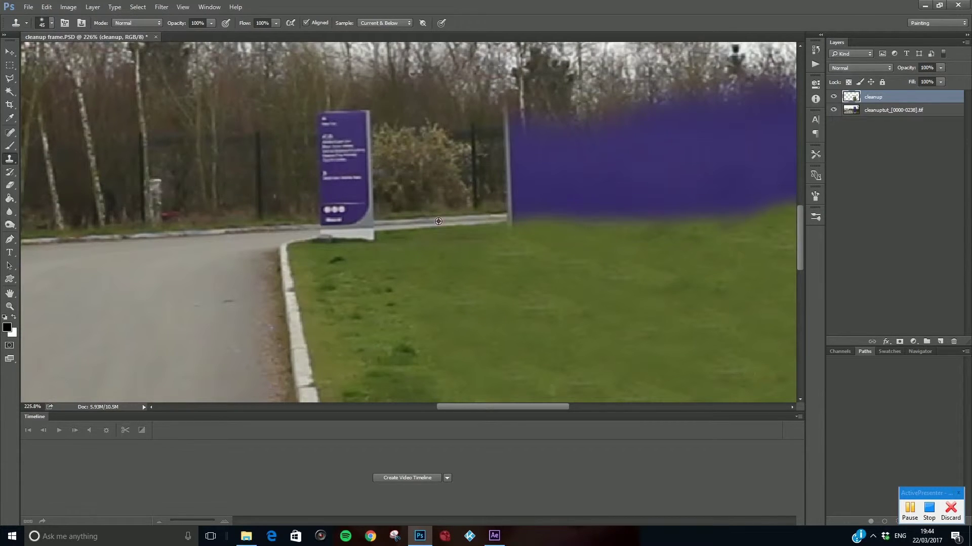
pyautogui.moveTo(377, 226)
pyautogui.mouseDown()
pyautogui.moveTo(337, 234)
pyautogui.moveTo(346, 213)
pyautogui.moveTo(334, 215)
pyautogui.mouseUp()
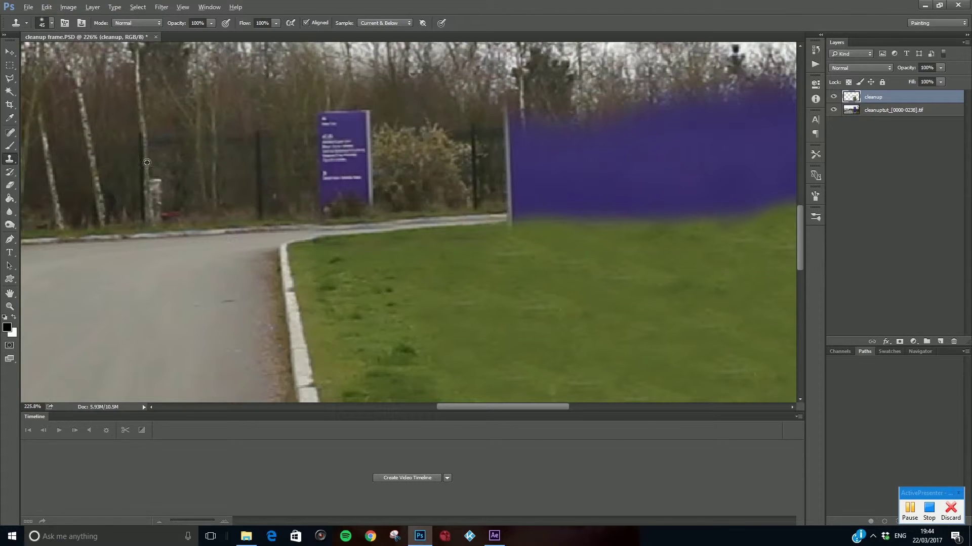
pyautogui.keyDown('alt'); pyautogui.click(200, 148); pyautogui.keyUp('alt')
pyautogui.click(322, 154)
pyautogui.moveTo(321, 154)
pyautogui.mouseDown()
pyautogui.moveTo(327, 194)
pyautogui.moveTo(326, 180)
pyautogui.moveTo(359, 172)
pyautogui.moveTo(343, 163)
pyautogui.moveTo(341, 144)
pyautogui.moveTo(356, 132)
pyautogui.moveTo(324, 126)
pyautogui.moveTo(372, 118)
pyautogui.moveTo(361, 191)
pyautogui.moveTo(381, 192)
pyautogui.moveTo(312, 201)
pyautogui.mouseUp()
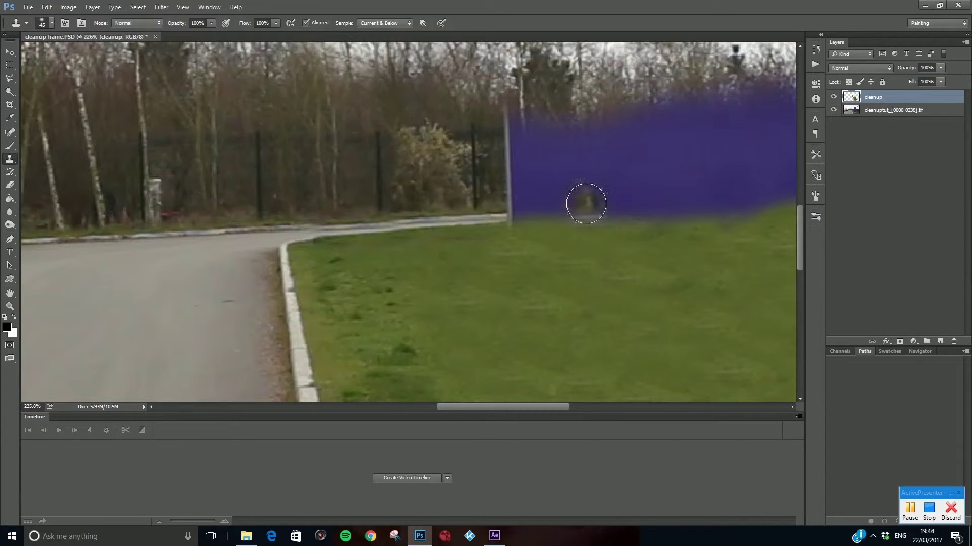
# Undo the last edge patch, then clone the white path edge and grass under the sign's lower-left with a smaller brush.
pyautogui.scroll(-5, 394, 224)
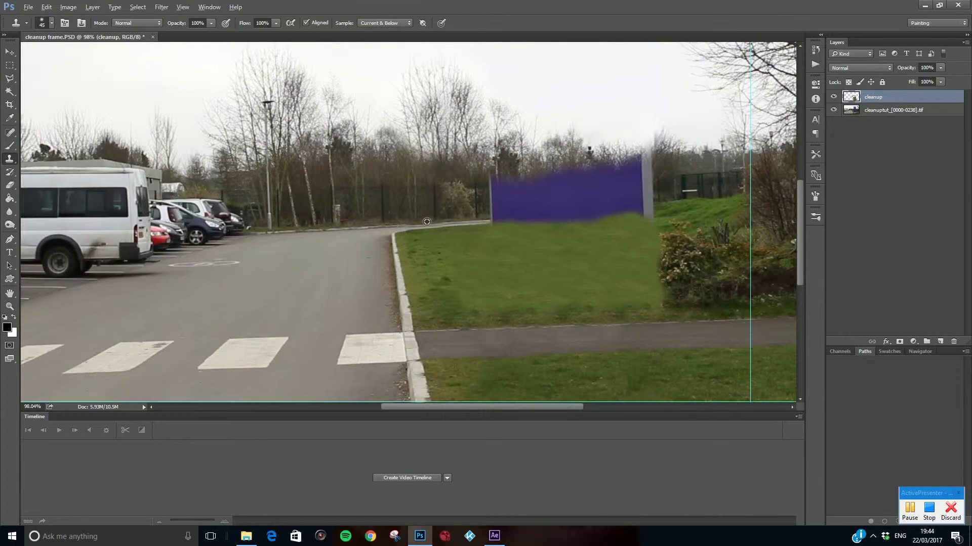
pyautogui.scroll(3, 427, 222)
pyautogui.hotkey('ctrl', 'z')
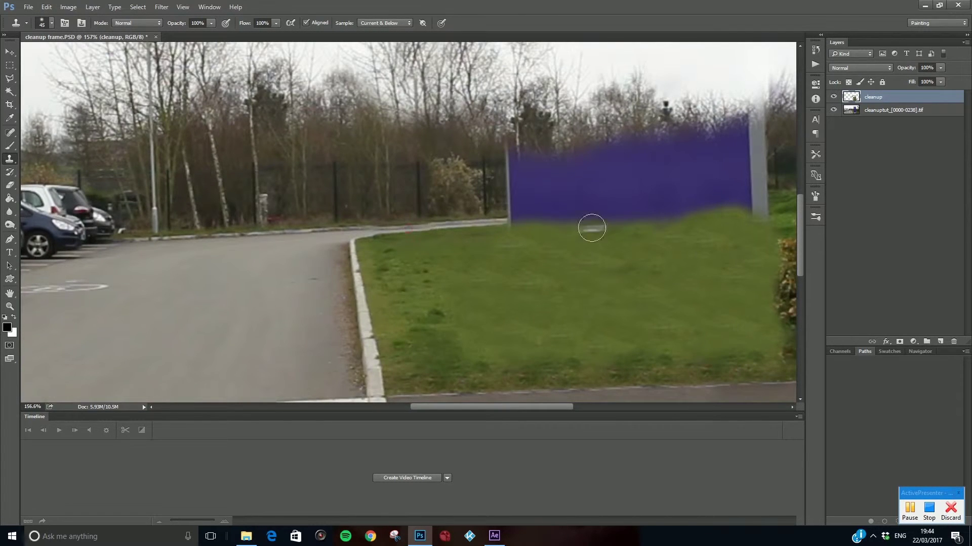
pyautogui.scroll(3, 537, 245)
pyautogui.press('alt')
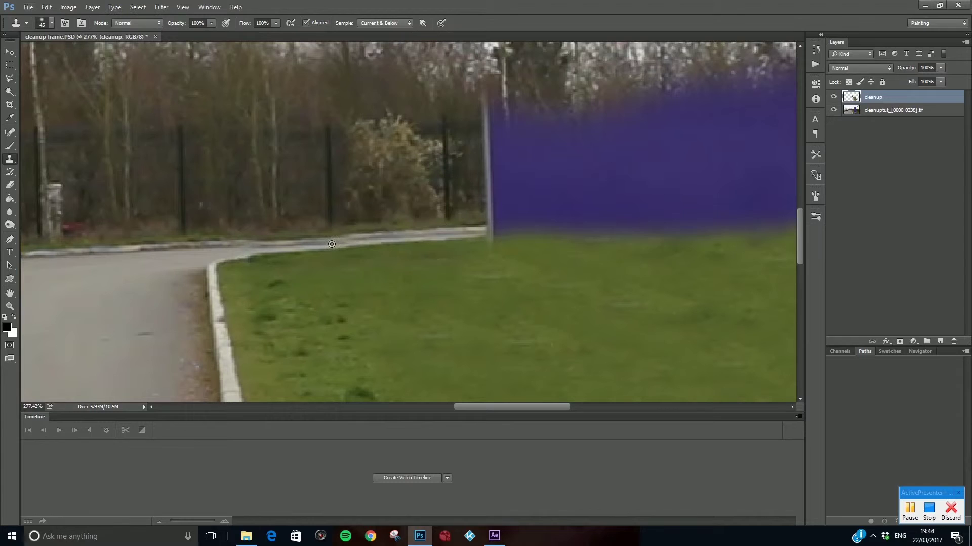
pyautogui.press('[')
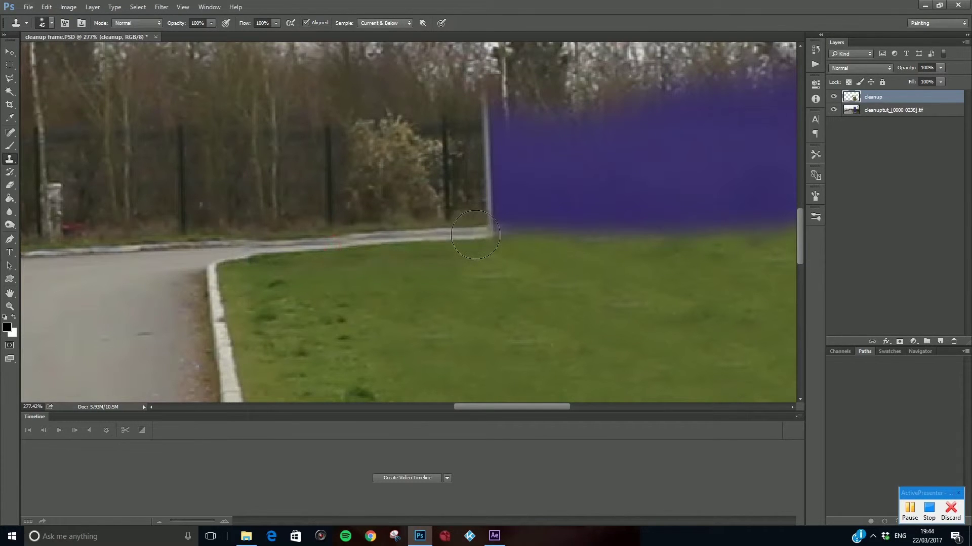
pyautogui.moveTo(488, 232)
pyautogui.mouseDown()
pyautogui.moveTo(543, 225)
pyautogui.moveTo(524, 230)
pyautogui.moveTo(602, 236)
pyautogui.mouseUp()
pyautogui.click(636, 217)
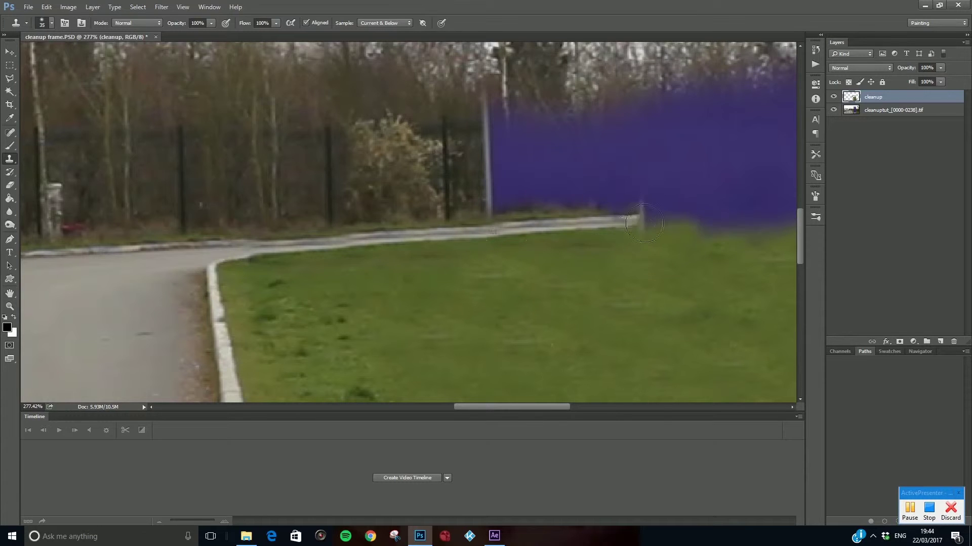
pyautogui.moveTo(643, 220); pyautogui.dragTo(694, 218)
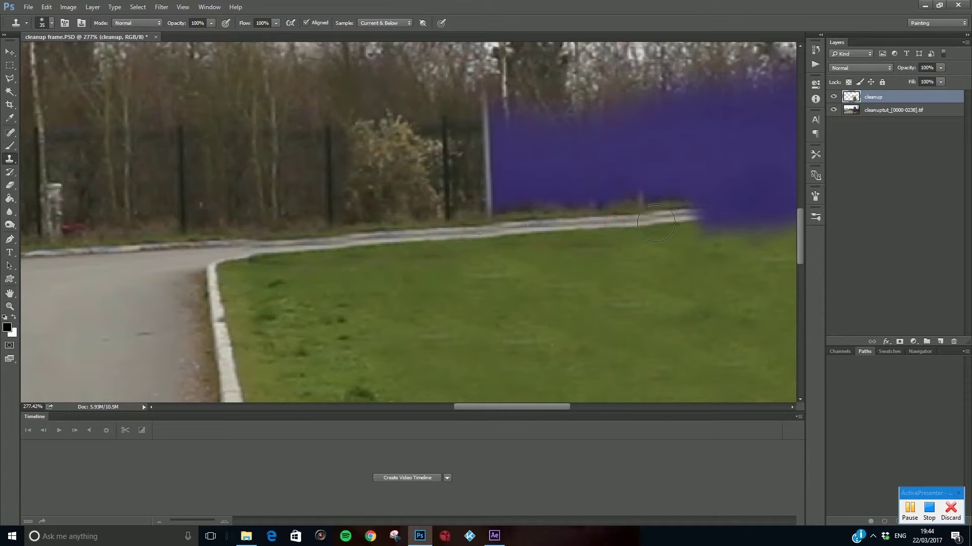
pyautogui.scroll(-4, 675, 267)
pyautogui.scroll(-4, 676, 267)
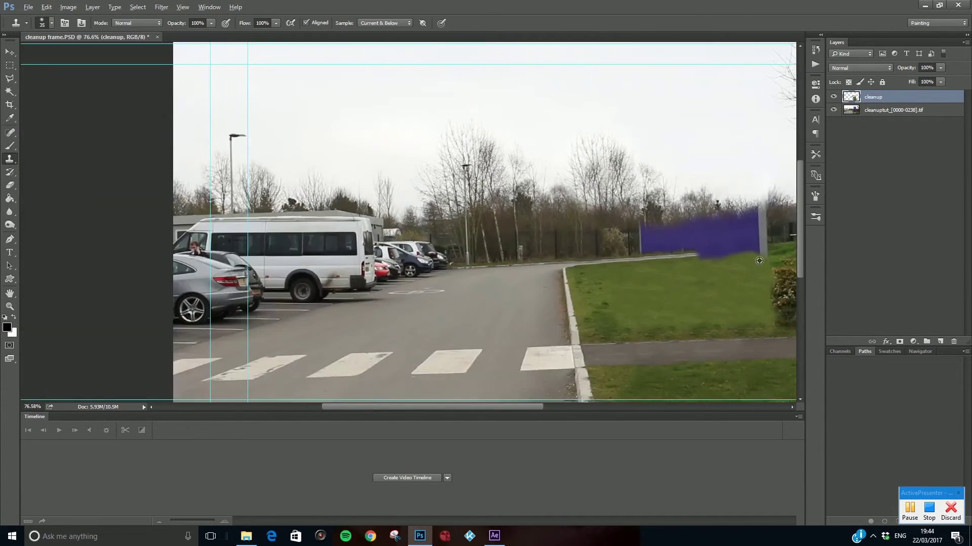
# With a 15–20 px clone brush, paint grass over the purple sign's bottom edge and fill its notch.
pyautogui.scroll(5, 521, 253)
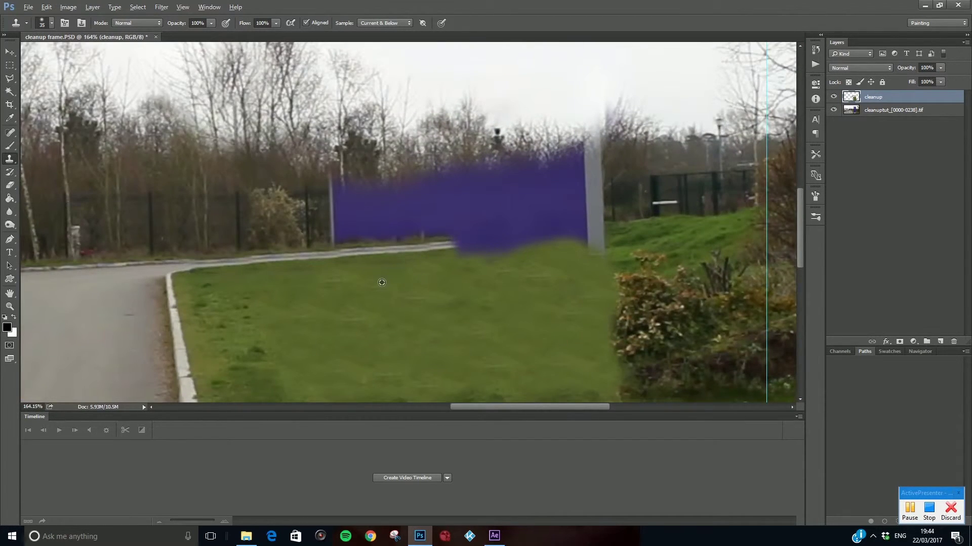
pyautogui.scroll(1, 382, 285)
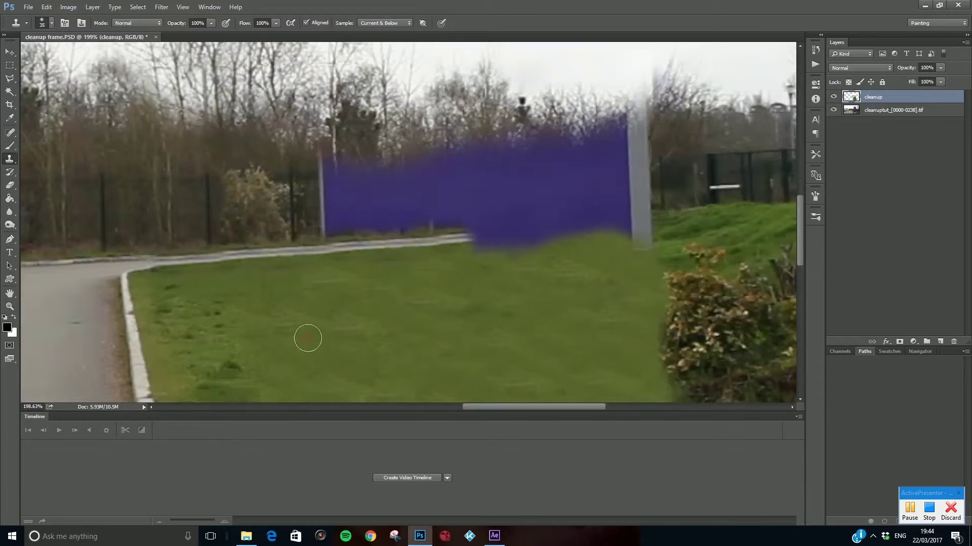
pyautogui.press('[')
pyautogui.press('[')
pyautogui.moveTo(509, 220); pyautogui.dragTo(588, 223)
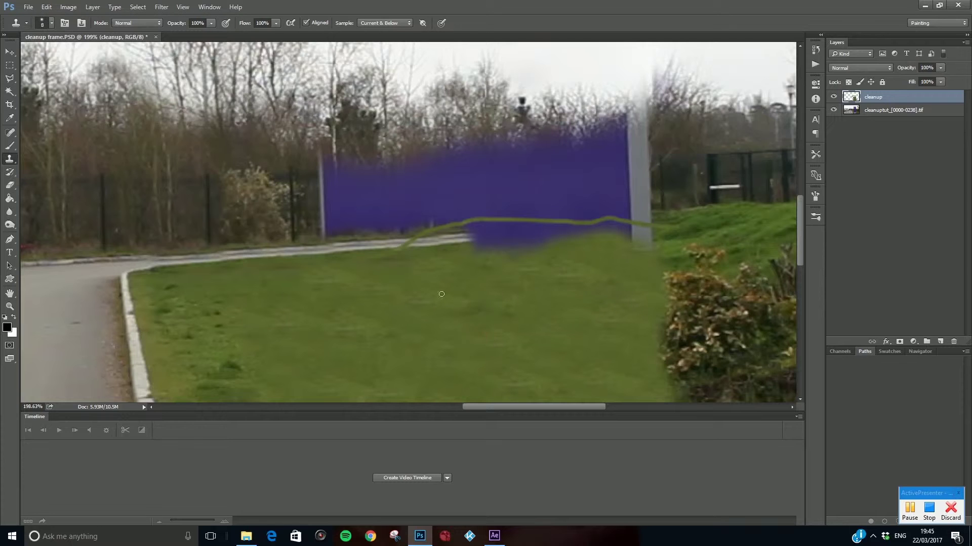
pyautogui.press(']')
pyautogui.moveTo(418, 265)
pyautogui.mouseDown()
pyautogui.moveTo(480, 230)
pyautogui.moveTo(366, 266)
pyautogui.moveTo(489, 225)
pyautogui.moveTo(514, 228)
pyautogui.moveTo(444, 250)
pyautogui.moveTo(459, 259)
pyautogui.moveTo(516, 253)
pyautogui.mouseUp()
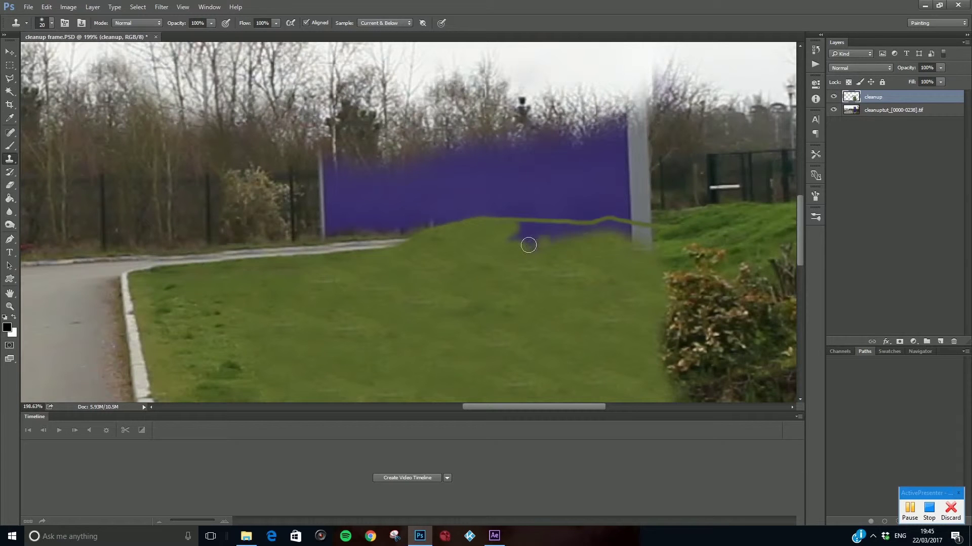
pyautogui.moveTo(501, 226)
pyautogui.mouseDown()
pyautogui.moveTo(555, 246)
pyautogui.moveTo(527, 231)
pyautogui.moveTo(565, 230)
pyautogui.moveTo(515, 230)
pyautogui.moveTo(615, 226)
pyautogui.moveTo(664, 237)
pyautogui.moveTo(642, 258)
pyautogui.moveTo(623, 235)
pyautogui.mouseUp()
pyautogui.keyDown('alt'); pyautogui.click(400, 311); pyautogui.keyUp('alt')
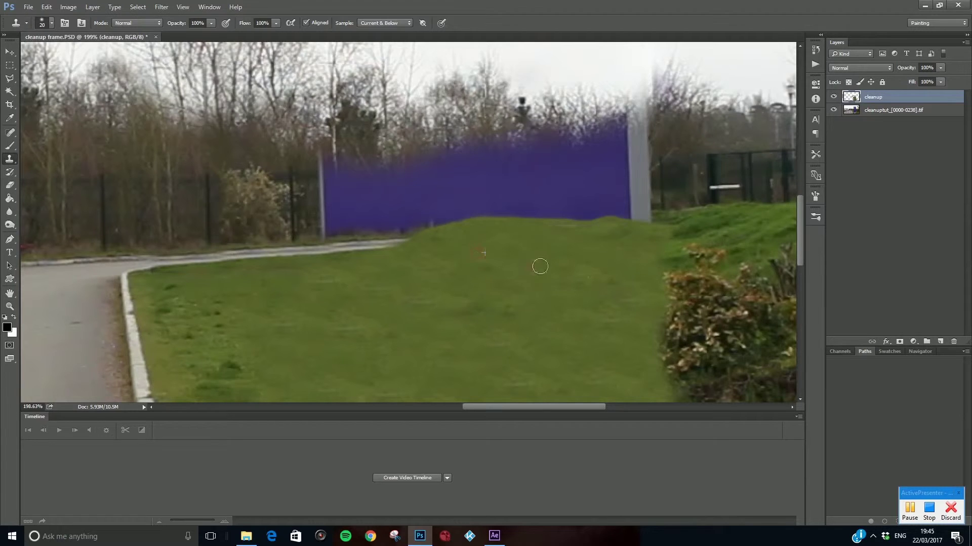
pyautogui.scroll(-5, 377, 287)
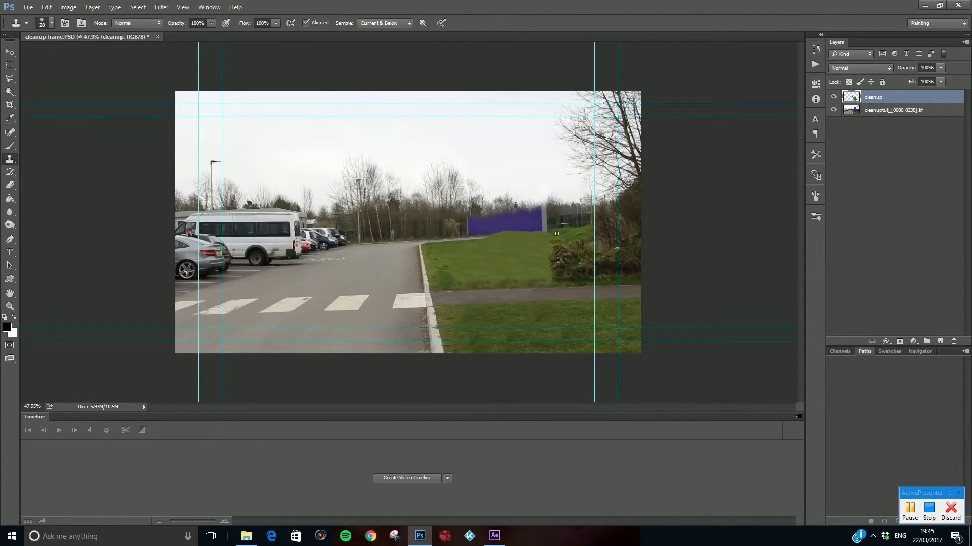
# Lower the Clone Stamp opacity to 48%, then 23%, and dab sampled grass onto the sign.
pyautogui.scroll(5, 557, 233)
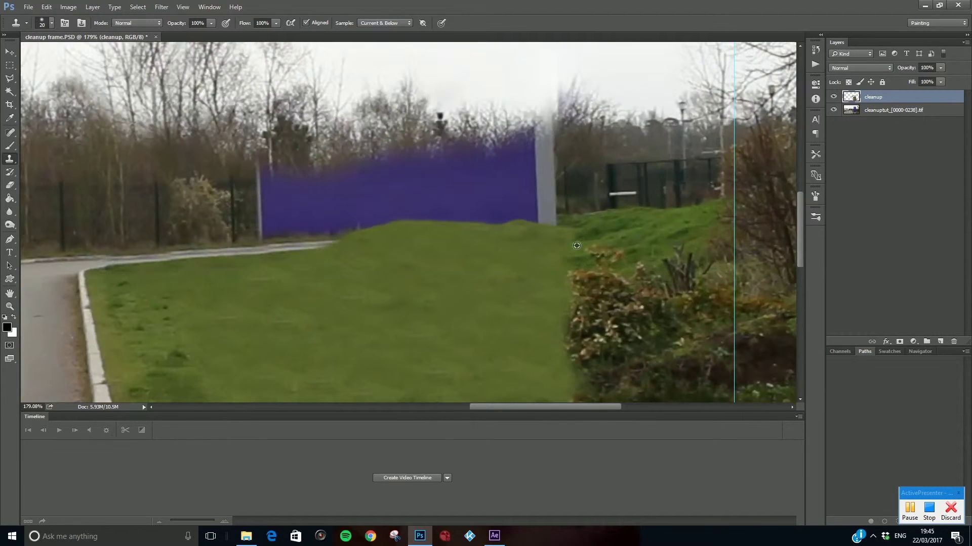
pyautogui.scroll(2, 577, 245)
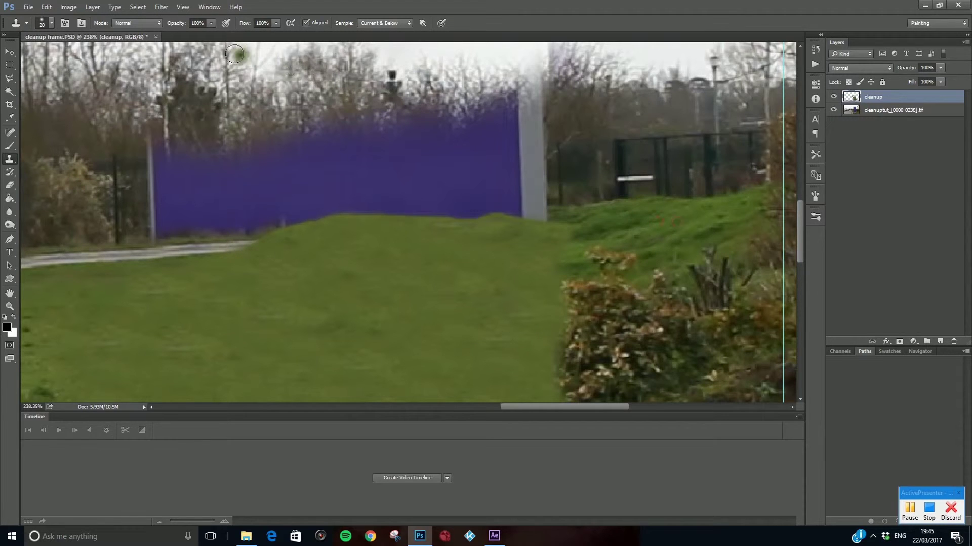
pyautogui.click(211, 25)
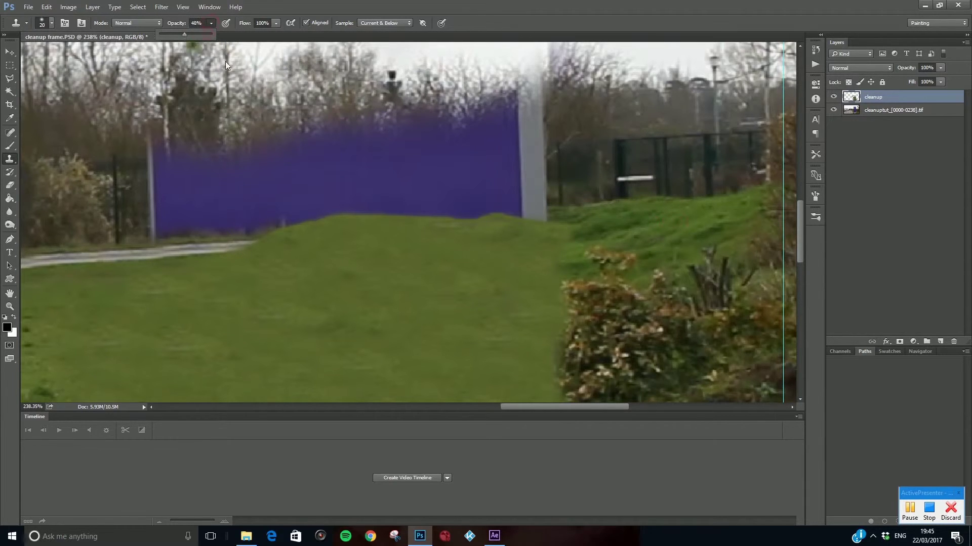
pyautogui.click(568, 234)
pyautogui.moveTo(560, 245)
pyautogui.mouseDown()
pyautogui.moveTo(550, 269)
pyautogui.moveTo(557, 292)
pyautogui.moveTo(537, 251)
pyautogui.moveTo(569, 249)
pyautogui.moveTo(540, 235)
pyautogui.mouseUp()
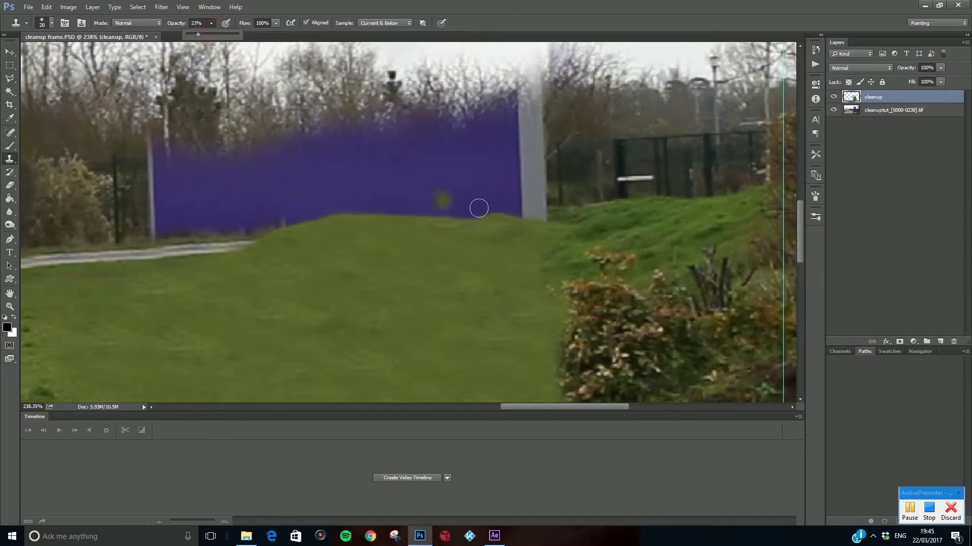
pyautogui.click(549, 239)
pyautogui.keyDown('alt'); pyautogui.click(673, 226); pyautogui.keyUp('alt')
pyautogui.click(542, 237)
pyautogui.scroll(-4, 574, 248)
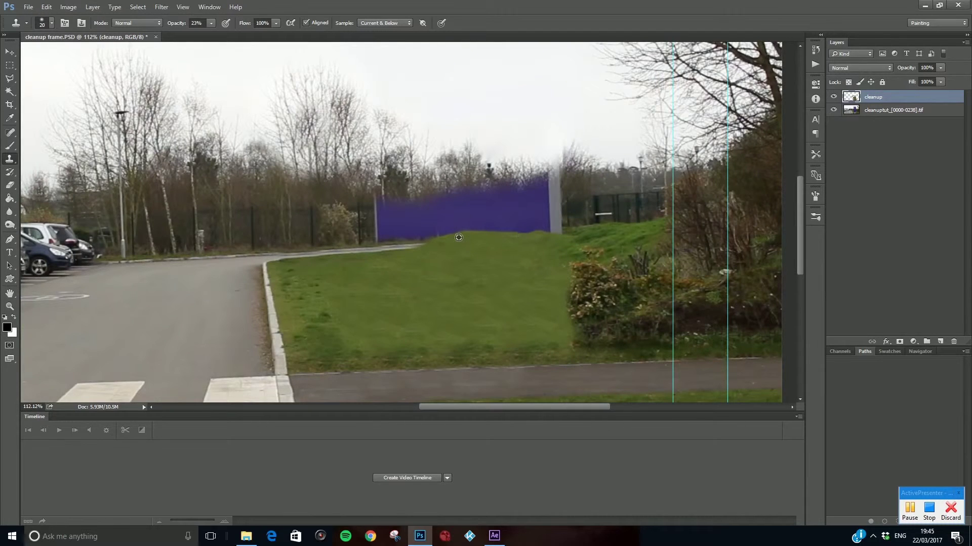
pyautogui.scroll(-1, 458, 238)
pyautogui.scroll(3, 231, 230)
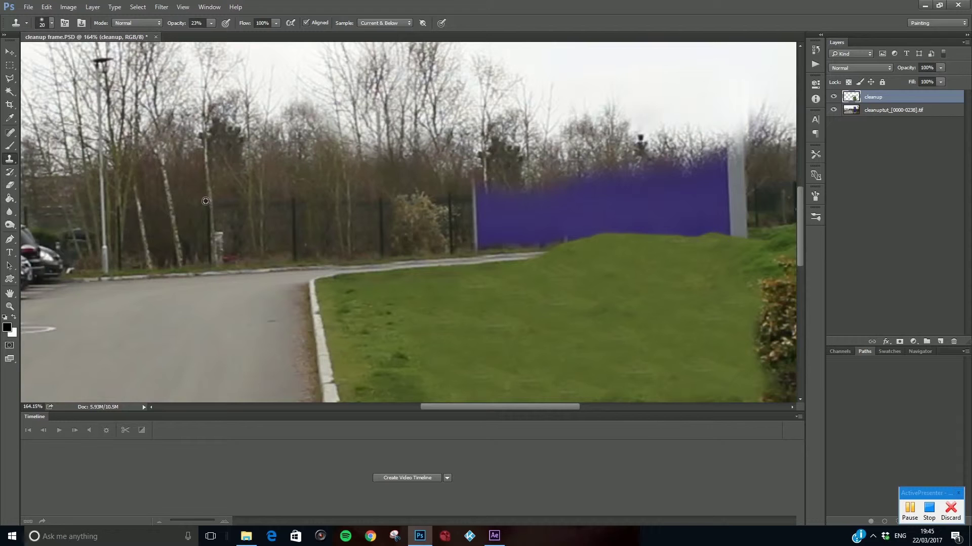
# Enlarge the brush to 40 and clone fence, trees and a post over the purple panel at 100% opacity.
pyautogui.press(']')
pyautogui.press(']')
pyautogui.keyDown('alt'); pyautogui.click(200, 208); pyautogui.keyUp('alt')
pyautogui.moveTo(450, 194)
pyautogui.mouseDown()
pyautogui.moveTo(463, 230)
pyautogui.moveTo(454, 241)
pyautogui.moveTo(499, 238)
pyautogui.moveTo(475, 233)
pyautogui.mouseUp()
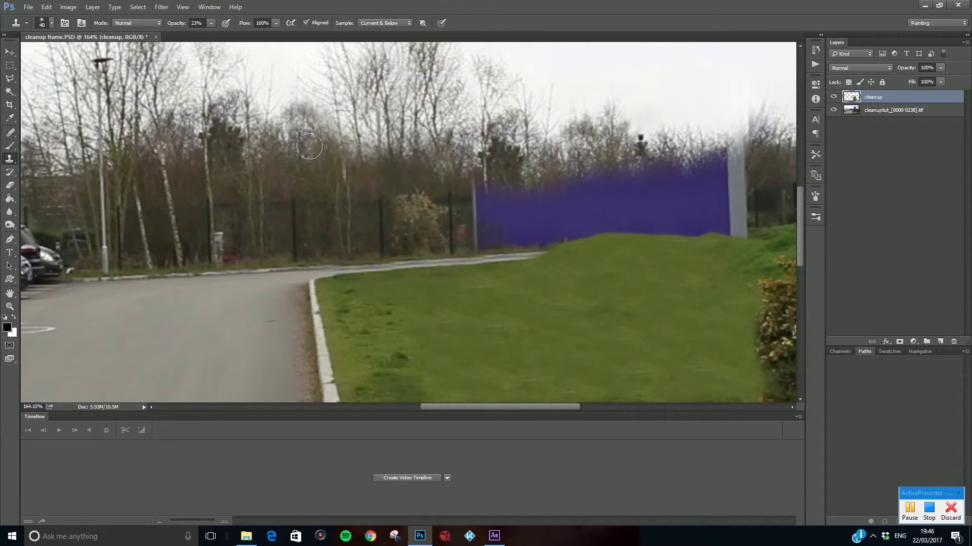
pyautogui.click(212, 23)
pyautogui.moveTo(211, 33); pyautogui.dragTo(294, 32)
pyautogui.click(462, 229)
pyautogui.moveTo(462, 230)
pyautogui.mouseDown()
pyautogui.moveTo(553, 231)
pyautogui.moveTo(478, 224)
pyautogui.moveTo(495, 189)
pyautogui.moveTo(462, 190)
pyautogui.moveTo(480, 185)
pyautogui.moveTo(539, 212)
pyautogui.moveTo(551, 202)
pyautogui.moveTo(540, 193)
pyautogui.moveTo(506, 192)
pyautogui.moveTo(587, 189)
pyautogui.moveTo(628, 181)
pyautogui.moveTo(628, 170)
pyautogui.moveTo(598, 174)
pyautogui.moveTo(728, 155)
pyautogui.moveTo(749, 157)
pyautogui.moveTo(708, 181)
pyautogui.moveTo(741, 193)
pyautogui.moveTo(719, 203)
pyautogui.moveTo(695, 193)
pyautogui.moveTo(762, 188)
pyautogui.moveTo(709, 206)
pyautogui.moveTo(753, 215)
pyautogui.moveTo(728, 220)
pyautogui.moveTo(745, 228)
pyautogui.moveTo(624, 225)
pyautogui.moveTo(546, 239)
pyautogui.moveTo(596, 212)
pyautogui.moveTo(690, 207)
pyautogui.moveTo(630, 215)
pyautogui.moveTo(650, 197)
pyautogui.moveTo(617, 196)
pyautogui.moveTo(576, 208)
pyautogui.moveTo(676, 190)
pyautogui.moveTo(705, 222)
pyautogui.moveTo(669, 225)
pyautogui.moveTo(730, 225)
pyautogui.moveTo(595, 227)
pyautogui.moveTo(529, 245)
pyautogui.mouseUp()
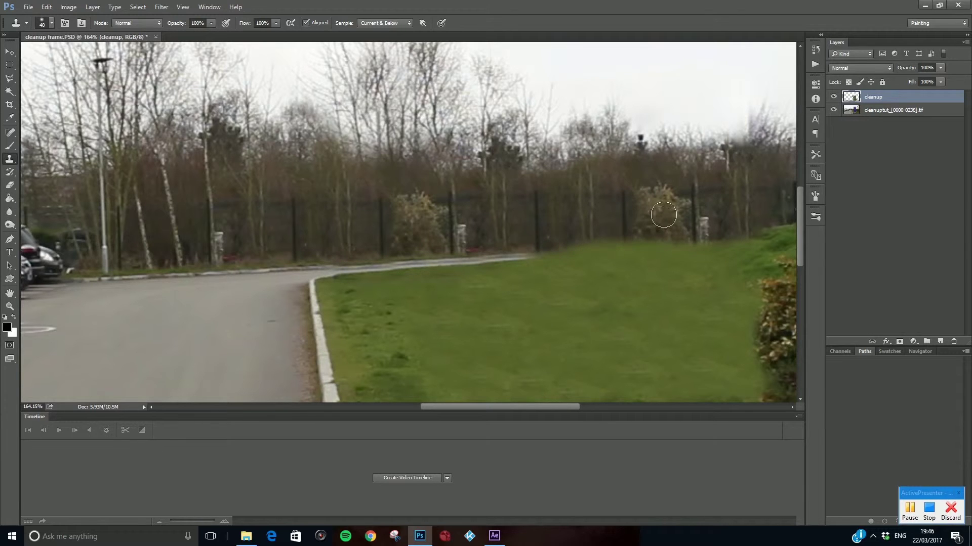
# Shrink the clone brush to 9 px and blend the bank's dark edge into the grass.
pyautogui.scroll(-4, 598, 284)
pyautogui.scroll(-2, 593, 283)
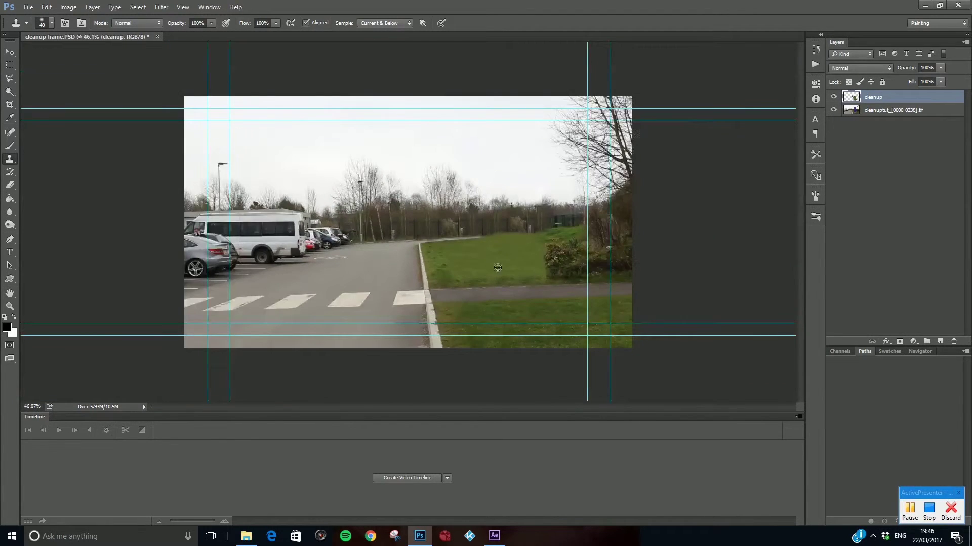
pyautogui.scroll(5, 496, 245)
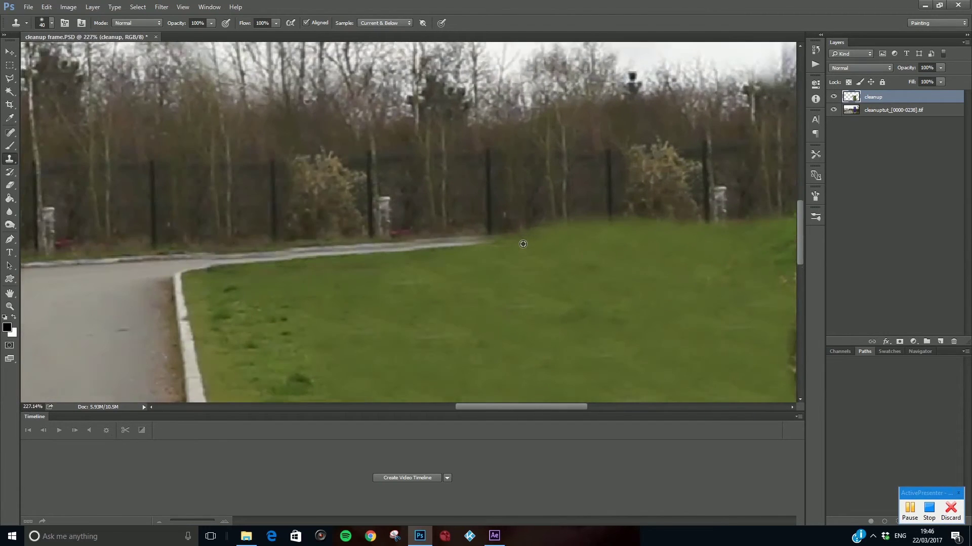
pyautogui.scroll(-3, 679, 286)
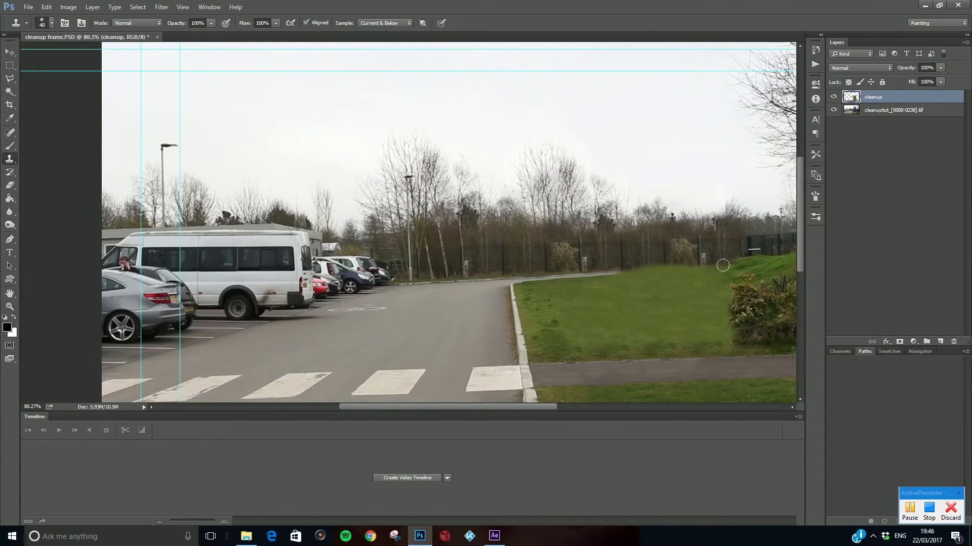
pyautogui.scroll(2, 711, 275)
pyautogui.scroll(2, 667, 284)
pyautogui.press('[')
pyautogui.press('[')
pyautogui.press('[')
pyautogui.press('[')
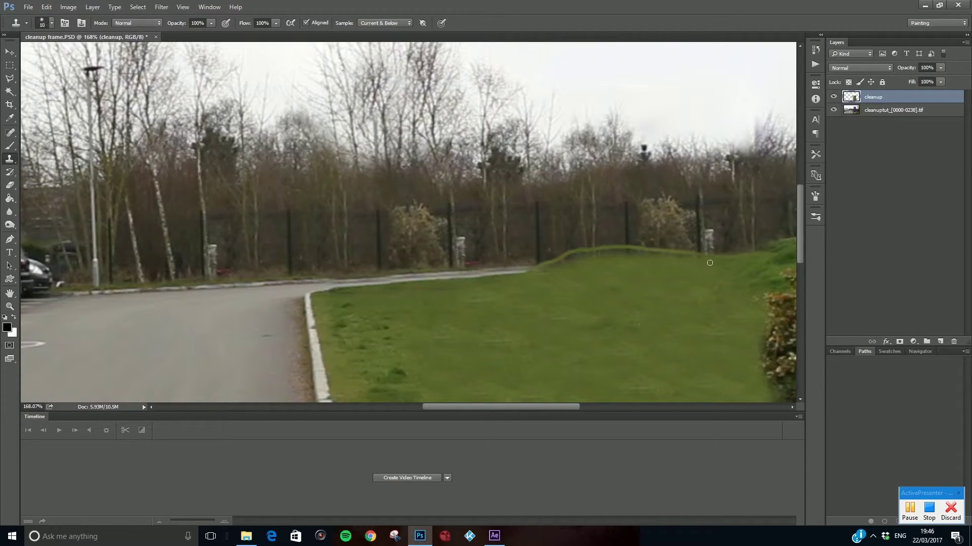
pyautogui.moveTo(663, 257)
pyautogui.mouseDown()
pyautogui.moveTo(570, 260)
pyautogui.moveTo(584, 254)
pyautogui.moveTo(539, 269)
pyautogui.mouseUp()
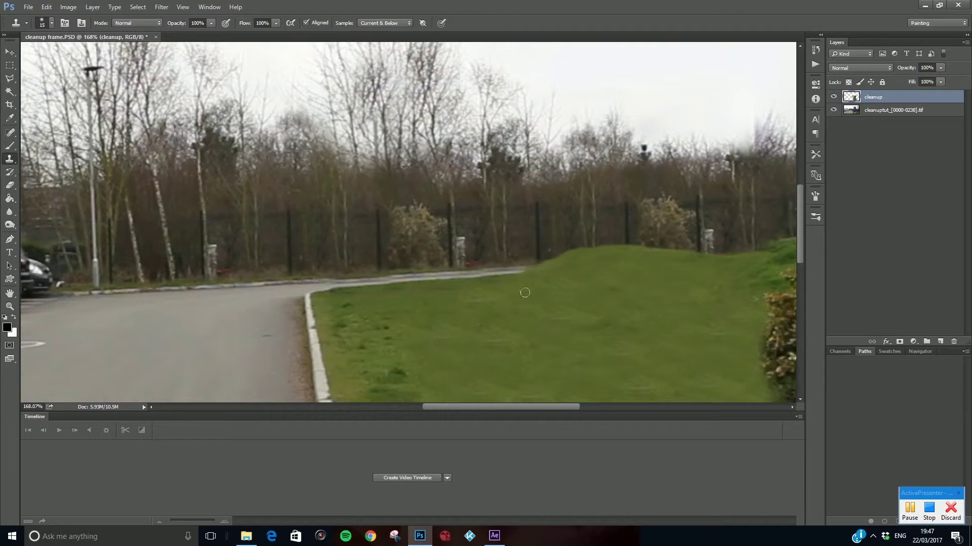
# Clone fence detail over the pale bush and the pale post beside the fence.
pyautogui.scroll(-5, 524, 292)
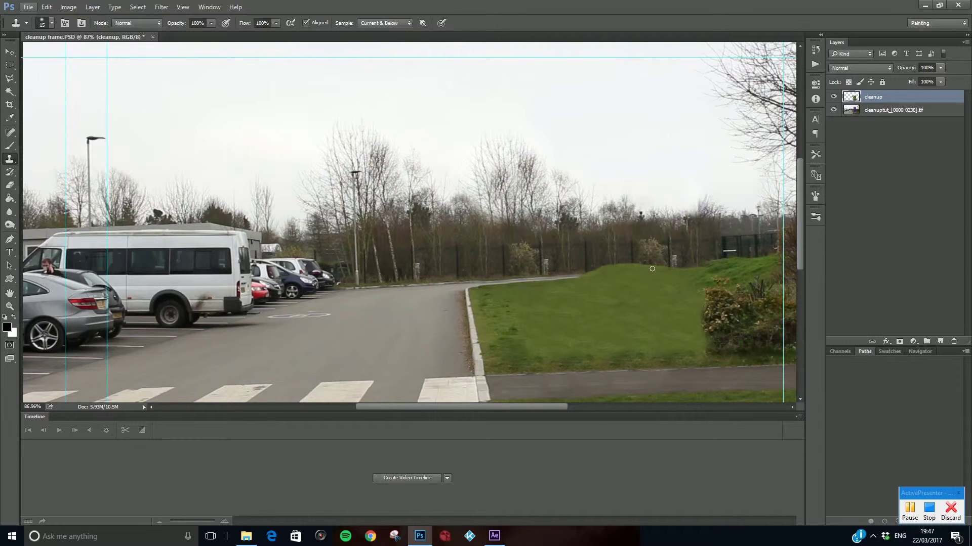
pyautogui.scroll(2, 682, 268)
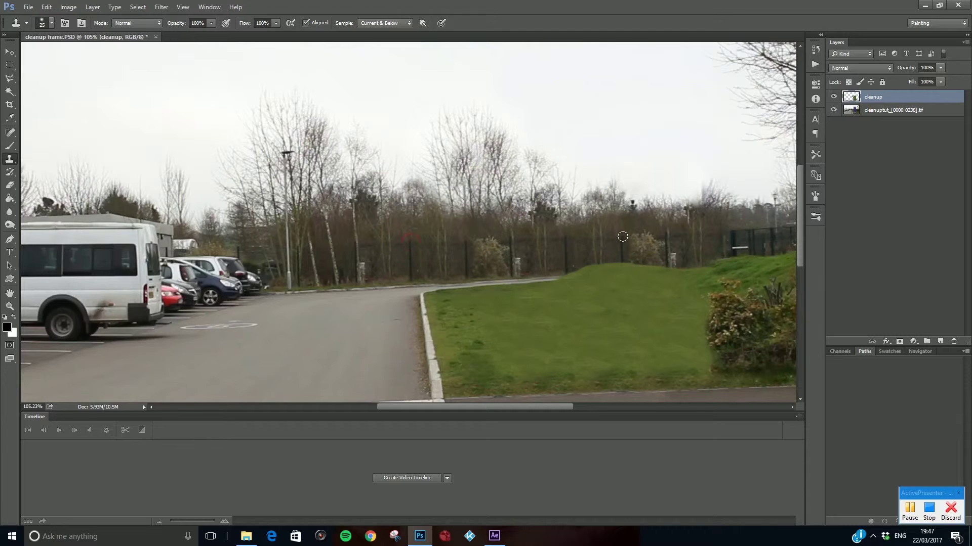
pyautogui.moveTo(626, 236)
pyautogui.mouseDown()
pyautogui.moveTo(649, 240)
pyautogui.moveTo(634, 250)
pyautogui.moveTo(660, 244)
pyautogui.moveTo(660, 260)
pyautogui.moveTo(631, 256)
pyautogui.mouseUp()
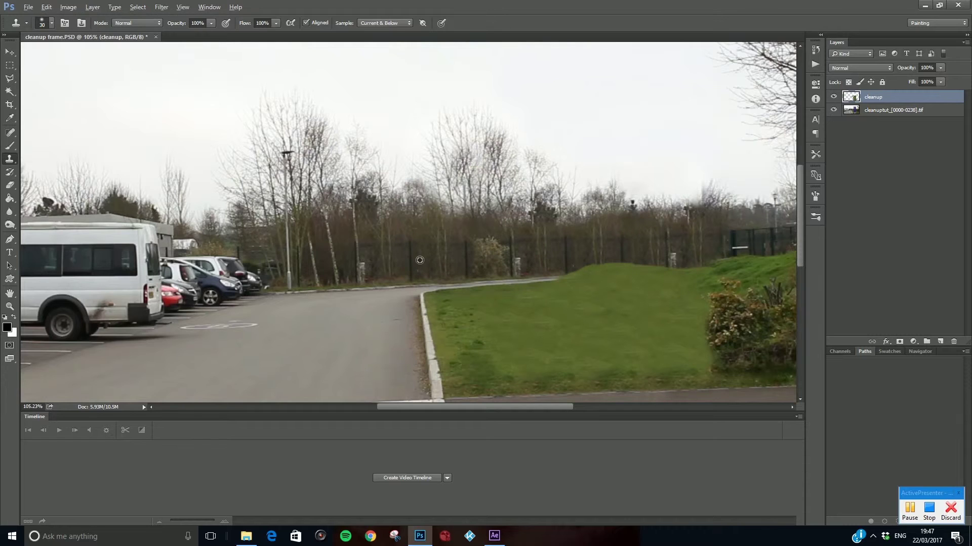
pyautogui.moveTo(519, 258); pyautogui.dragTo(518, 273)
pyautogui.scroll(-3, 640, 314)
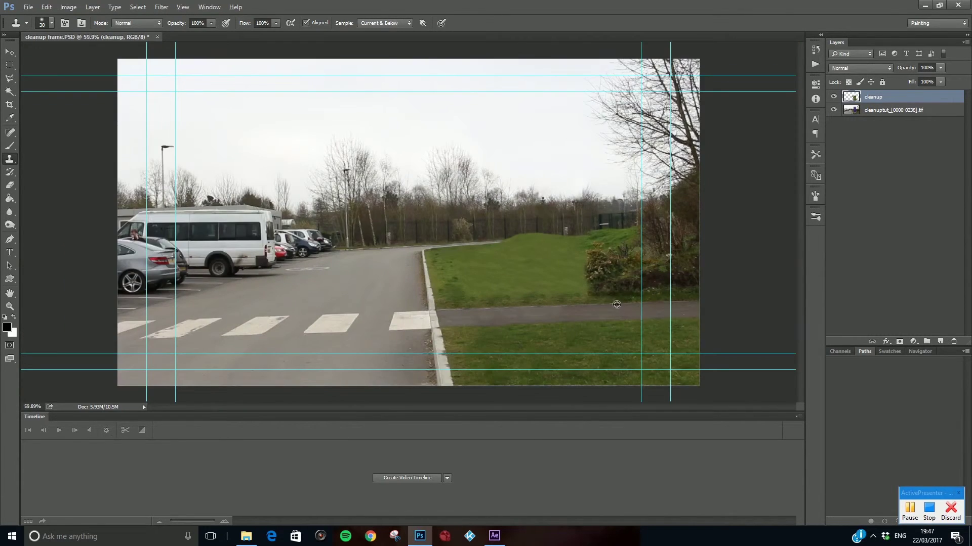
# With a small clone brush, sample at the bush edge and patch its edge with cloned foliage.
pyautogui.scroll(5, 617, 304)
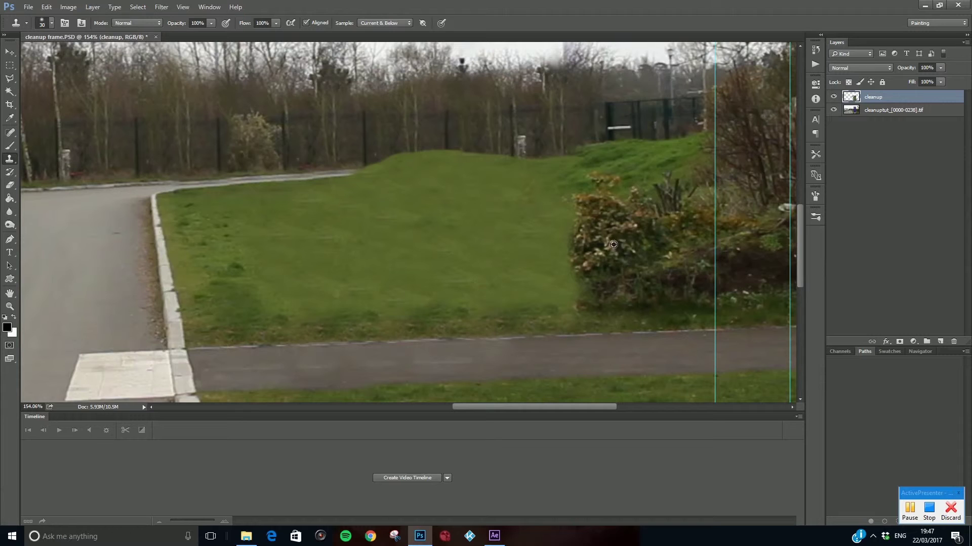
pyautogui.press('[')
pyautogui.press('[')
pyautogui.press('[')
pyautogui.press('[')
pyautogui.keyDown('alt'); pyautogui.click(563, 274); pyautogui.keyUp('alt')
pyautogui.scroll(-5, 603, 276)
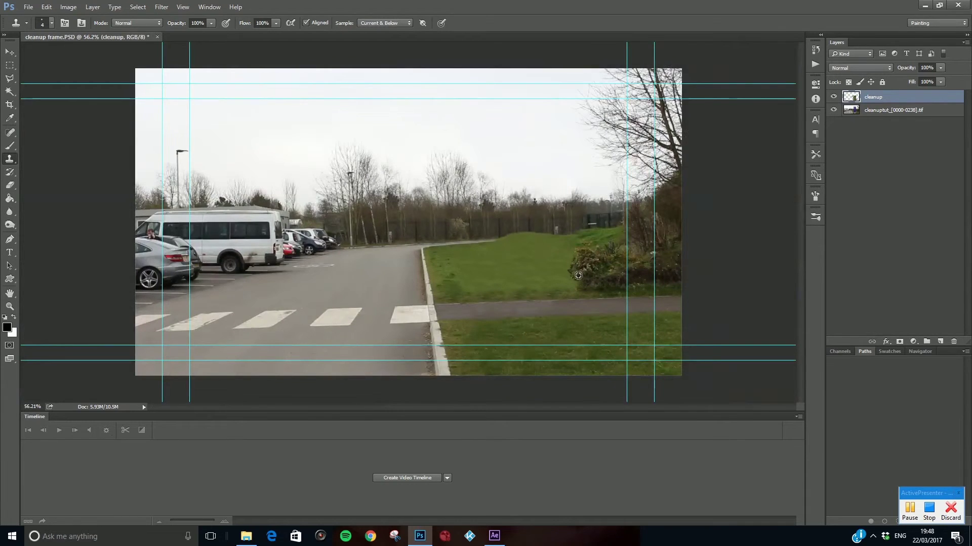
pyautogui.scroll(5, 579, 275)
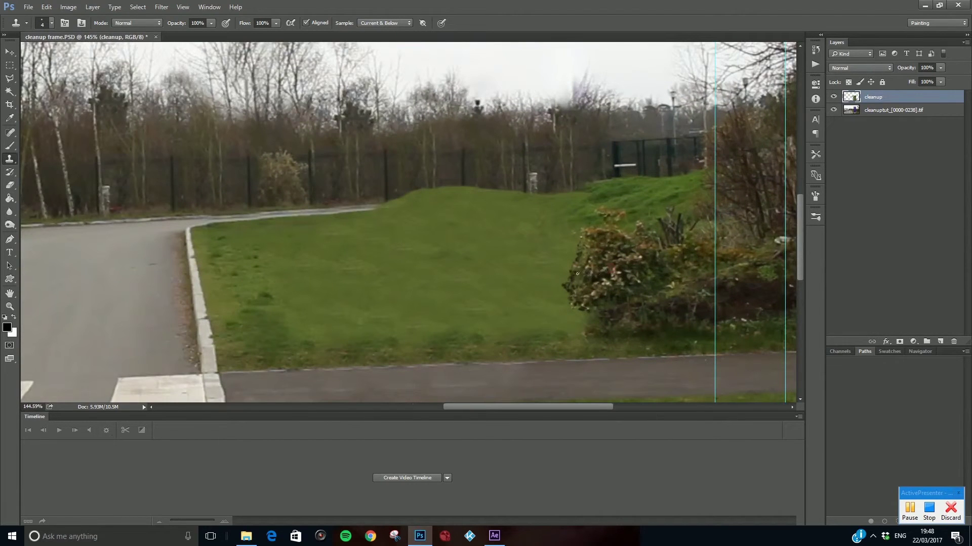
pyautogui.moveTo(569, 278); pyautogui.dragTo(572, 257)
pyautogui.moveTo(587, 272); pyautogui.dragTo(577, 266)
pyautogui.scroll(-4, 641, 285)
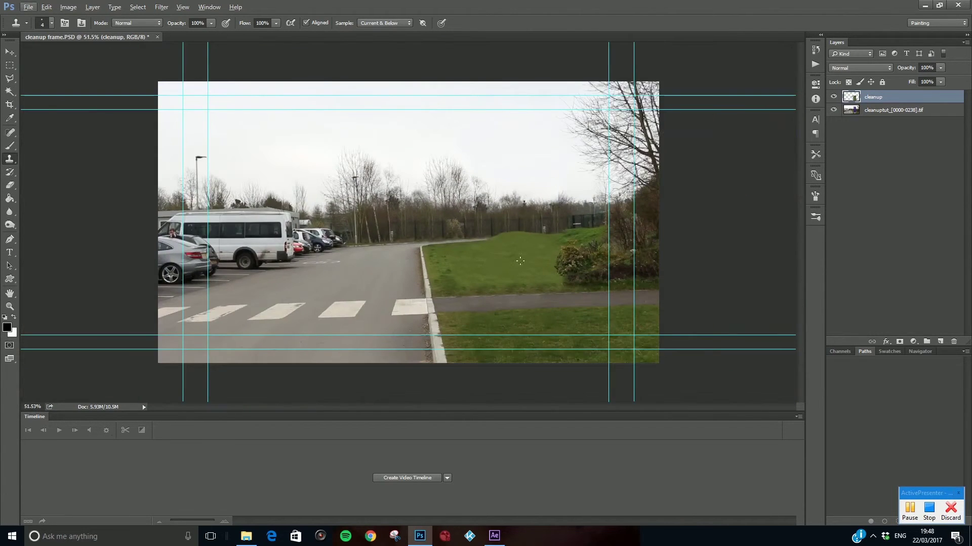
pyautogui.scroll(3, 538, 264)
pyautogui.scroll(4, 538, 264)
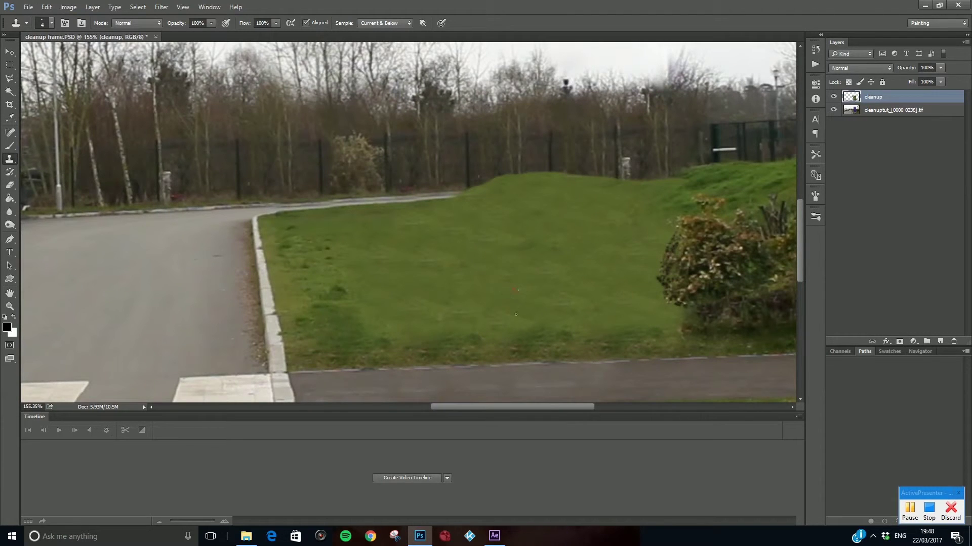
# Enlarge the clone brush to 20 and clone grass across the lawn below the bush.
pyautogui.press(']')
pyautogui.press(']')
pyautogui.press(']')
pyautogui.moveTo(437, 308)
pyautogui.mouseDown()
pyautogui.moveTo(413, 307)
pyautogui.moveTo(416, 271)
pyautogui.mouseUp()
pyautogui.scroll(-3, 583, 285)
pyautogui.scroll(-5, 582, 285)
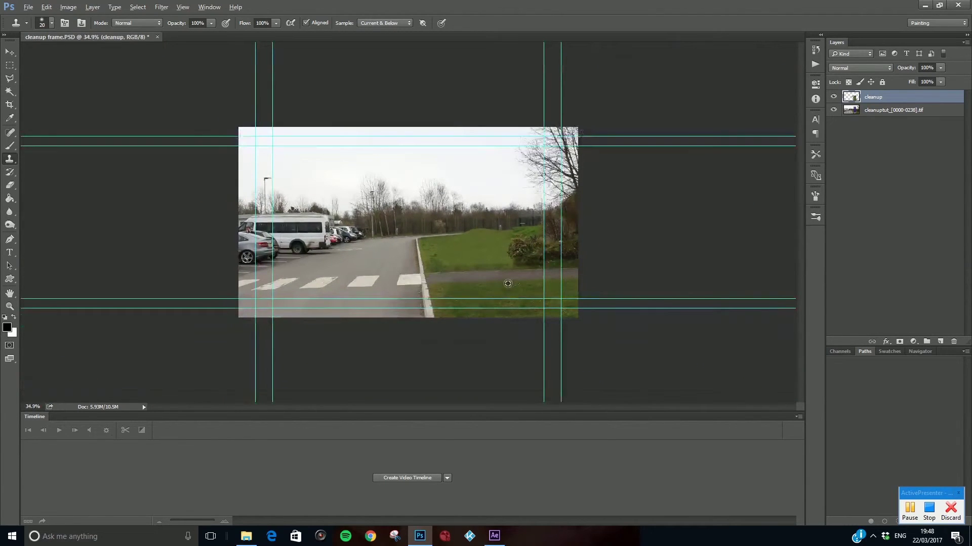
# Toggle the cleanup layer repeatedly to compare before and after, then hide the original footage layer.
pyautogui.click(833, 97)
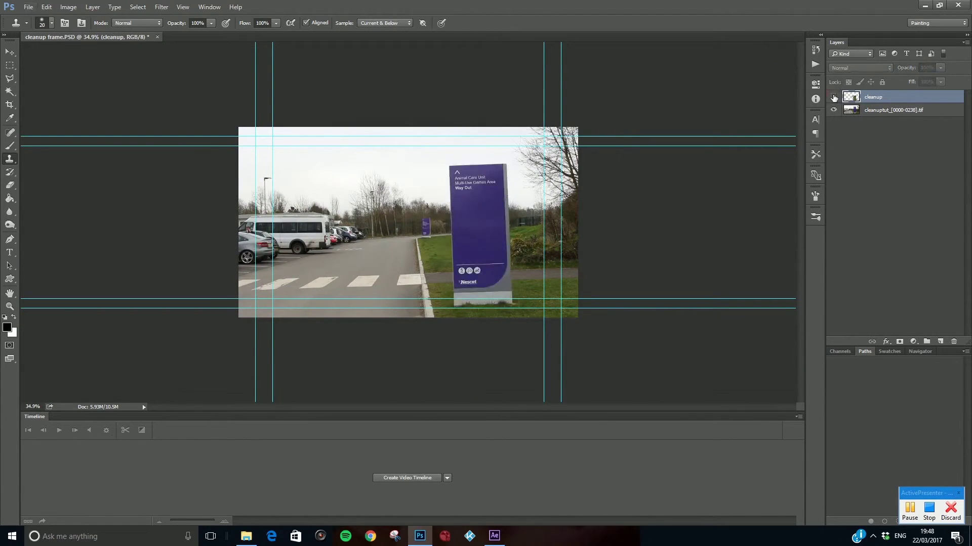
pyautogui.click(834, 97)
pyautogui.click(833, 97)
pyautogui.click(834, 97)
pyautogui.click(834, 97)
pyautogui.click(834, 97)
pyautogui.click(833, 97)
pyautogui.click(833, 98)
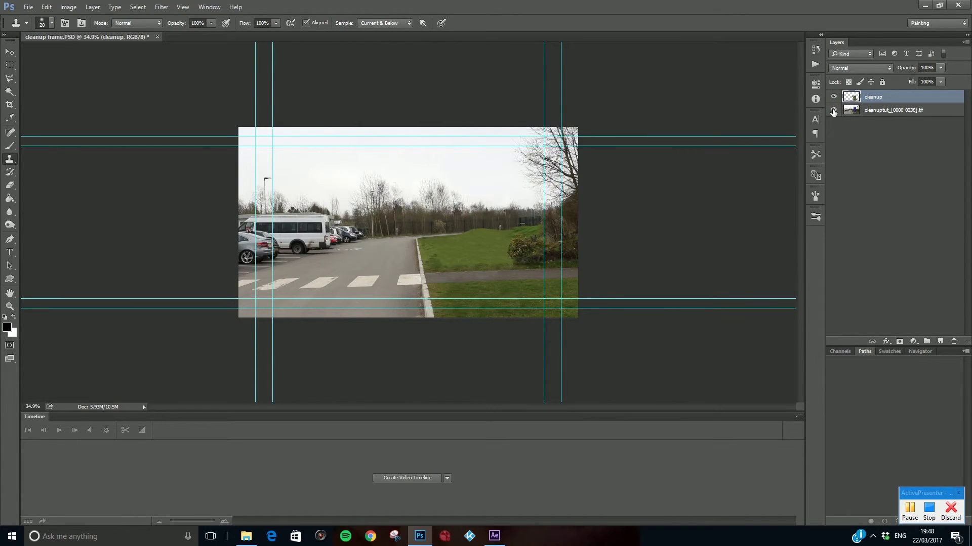
pyautogui.click(833, 110)
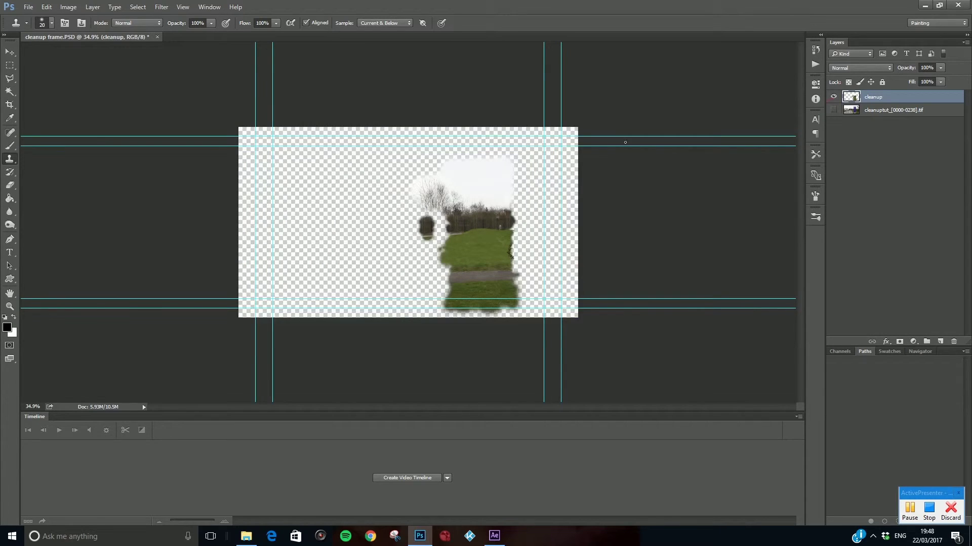
pyautogui.scroll(2, 524, 233)
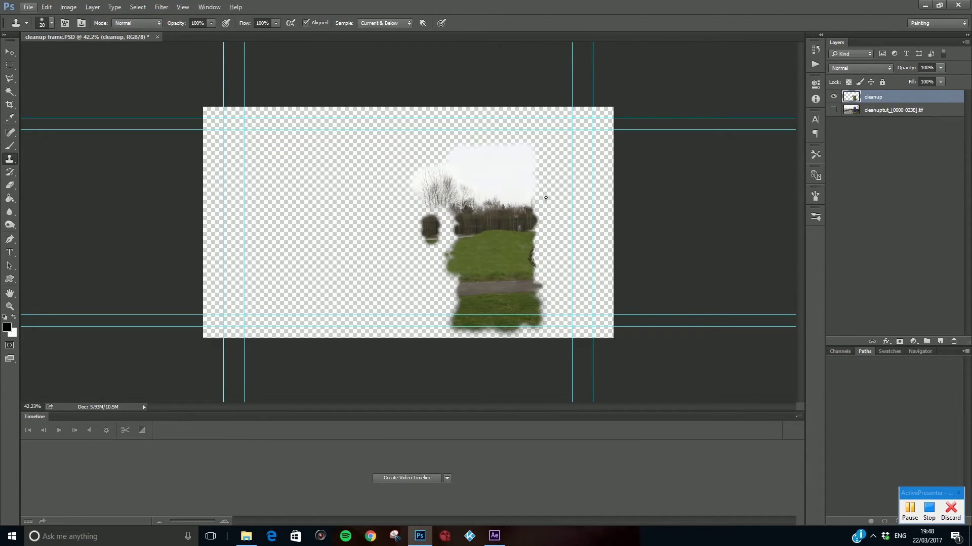
# Save the image to the Desktop as a TIFF named 'clean frame no sign'.
pyautogui.click(28, 6)
pyautogui.click(55, 120)
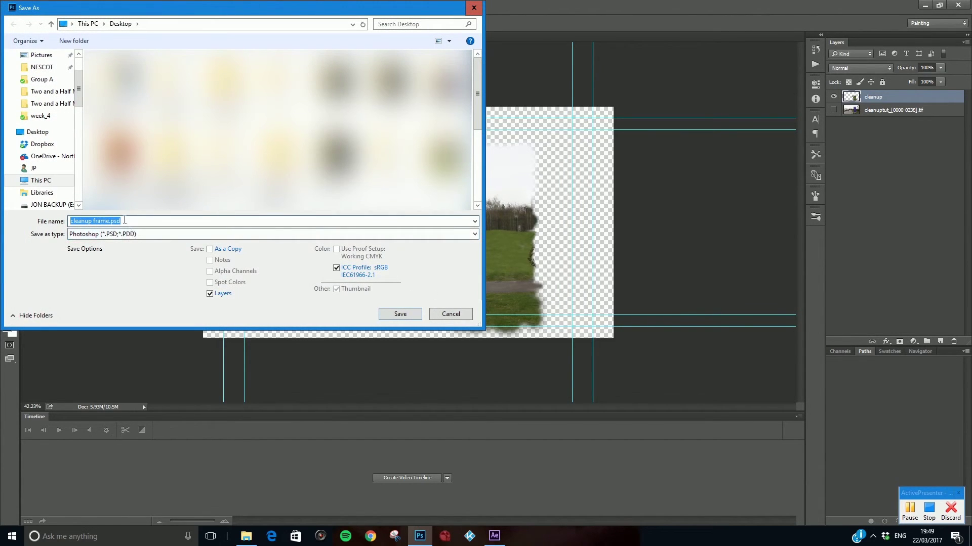
pyautogui.moveTo(125, 219); pyautogui.dragTo(86, 219)
pyautogui.write('frame no sign')
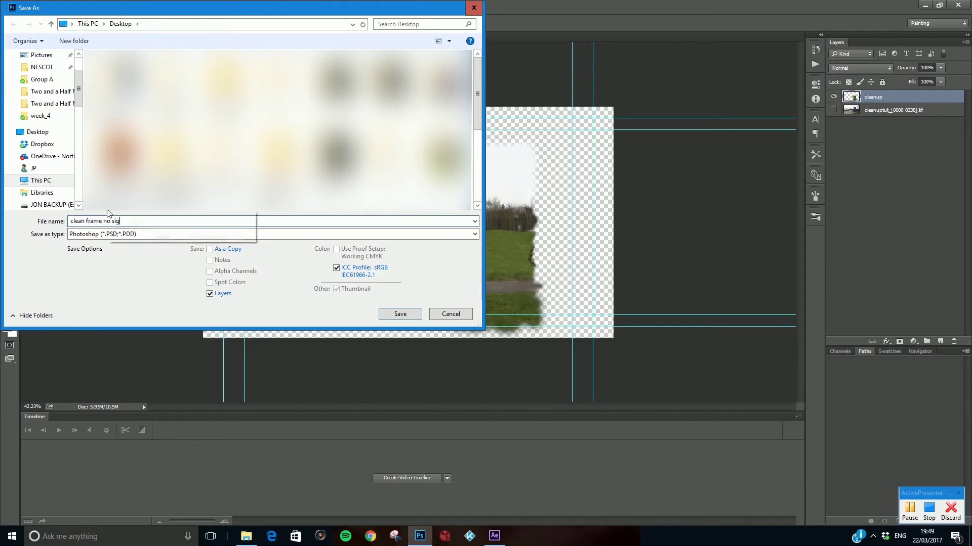
pyautogui.click(167, 235)
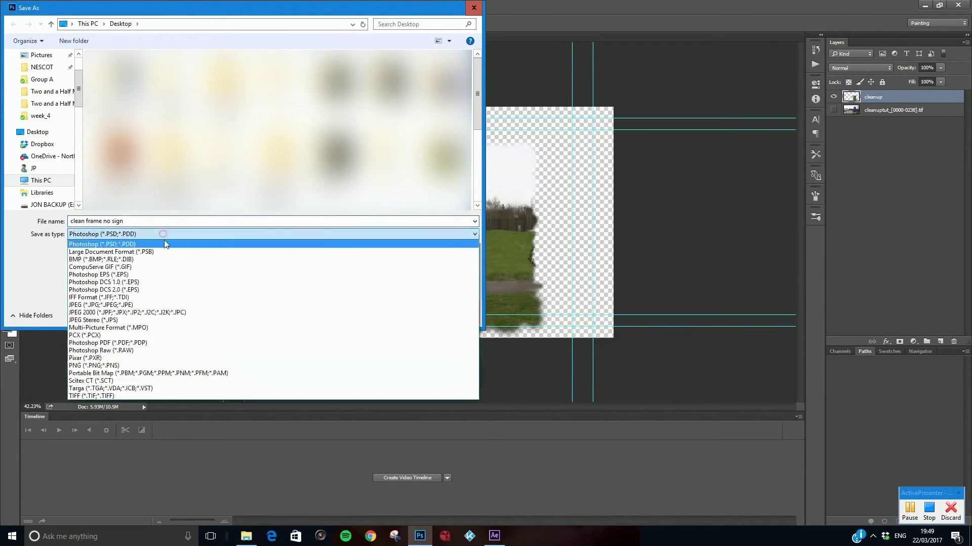
pyautogui.click(92, 398)
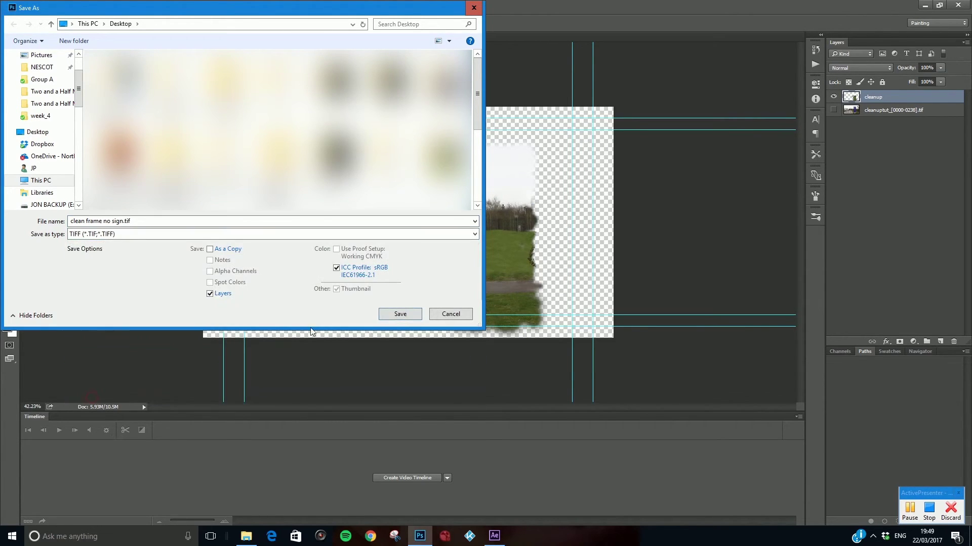
pyautogui.click(400, 315)
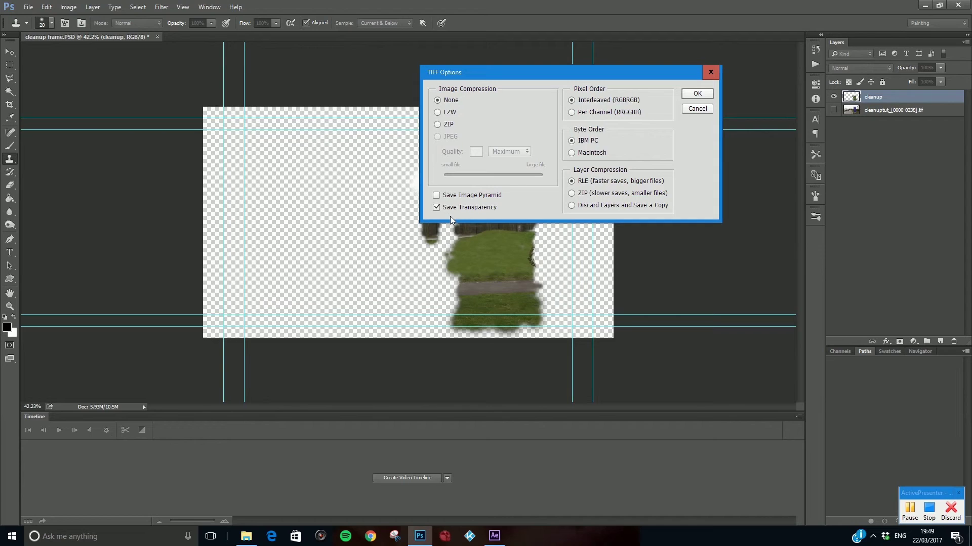
# Accept the TIFF options, discarding layers to save a flattened copy with transparency.
pyautogui.click(707, 98)
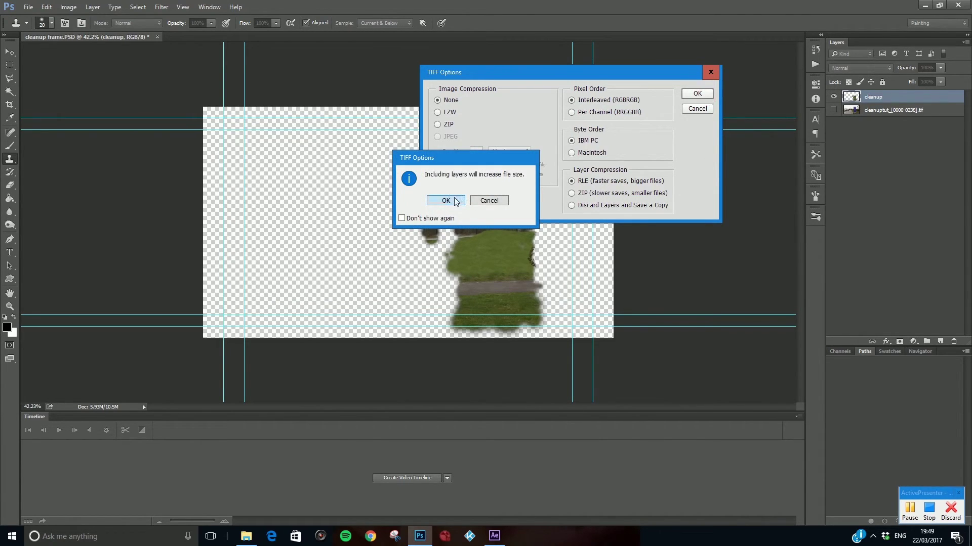
pyautogui.click(489, 200)
pyautogui.click(571, 206)
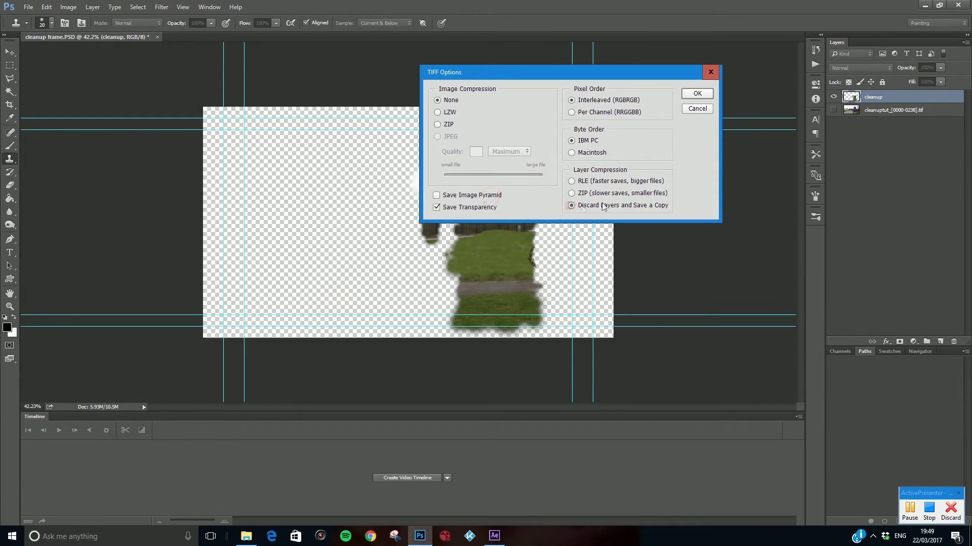
pyautogui.click(698, 94)
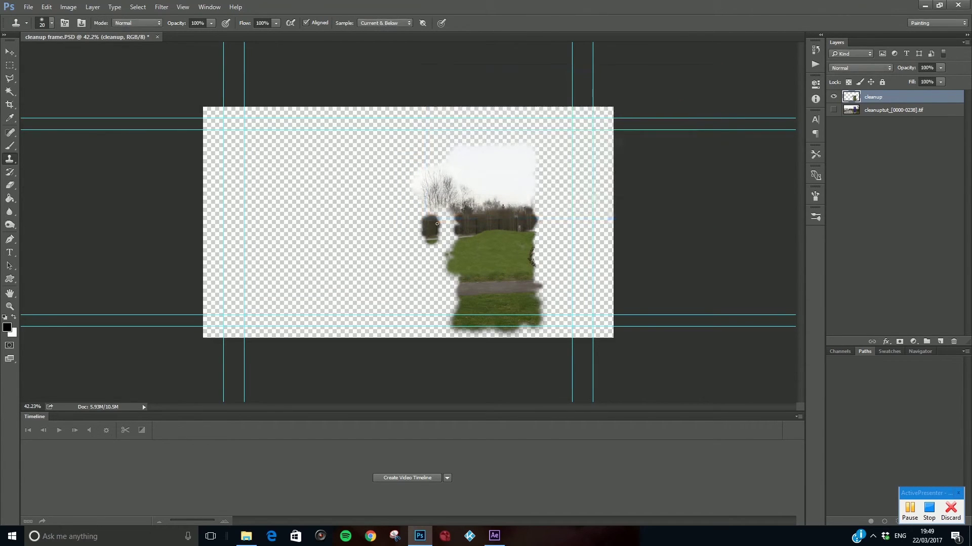
pyautogui.click(494, 536)
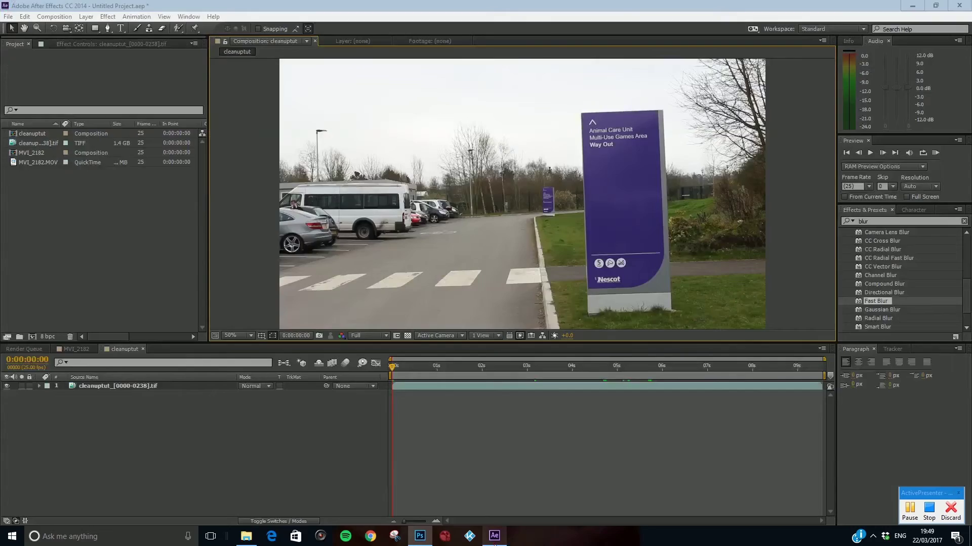
# Import clean frame no sign.tif from the Desktop as Premultiplied and place it above the footage layer.
pyautogui.doubleClick(69, 250)
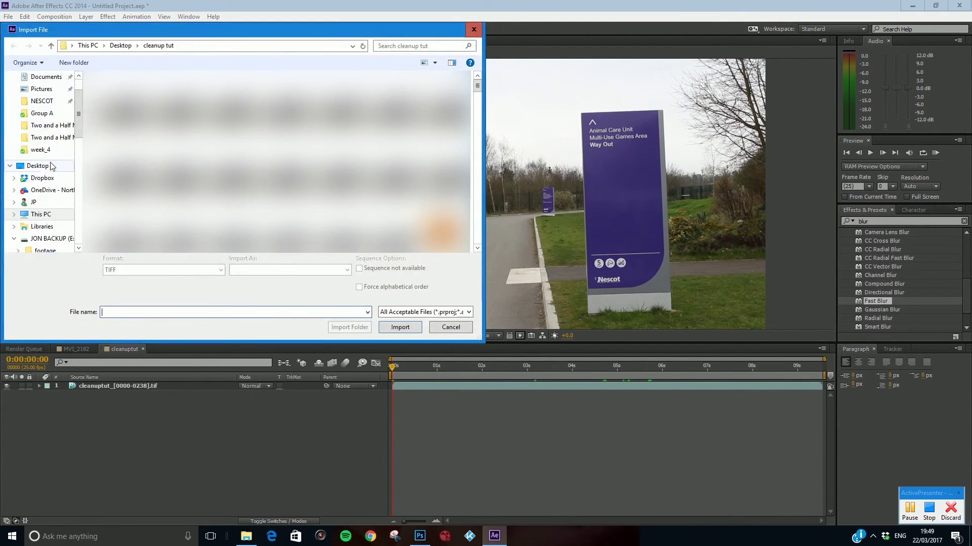
pyautogui.click(38, 166)
pyautogui.moveTo(476, 96); pyautogui.dragTo(471, 190)
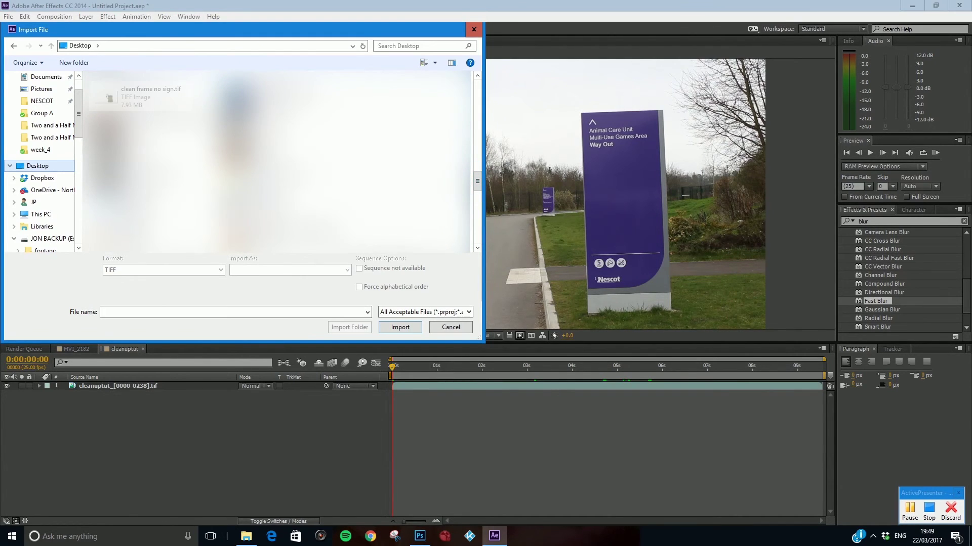
pyautogui.click(143, 96)
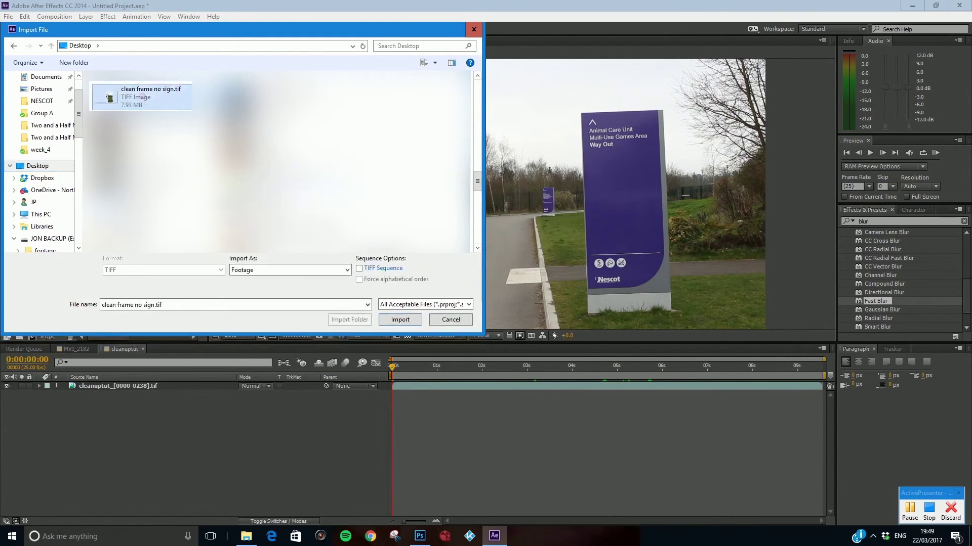
pyautogui.click(398, 320)
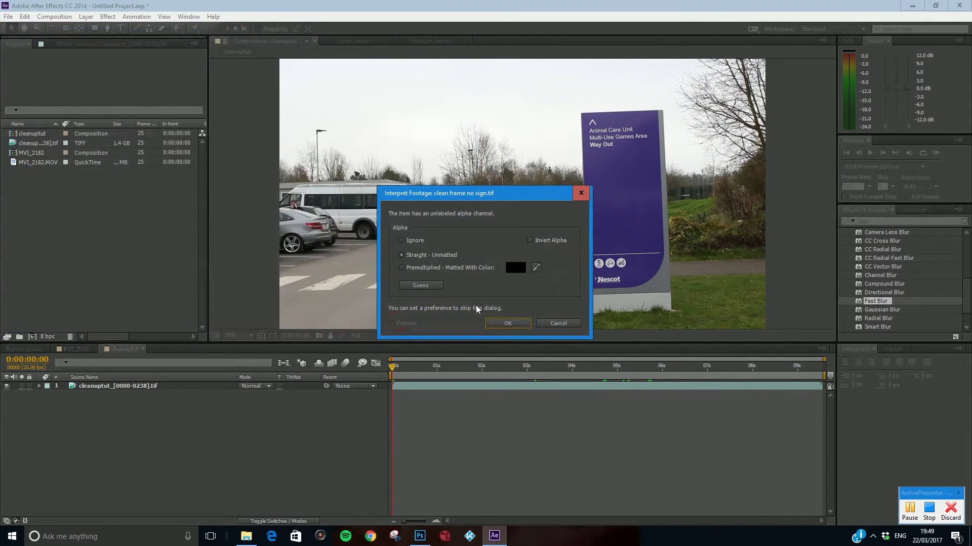
pyautogui.click(402, 269)
pyautogui.click(500, 324)
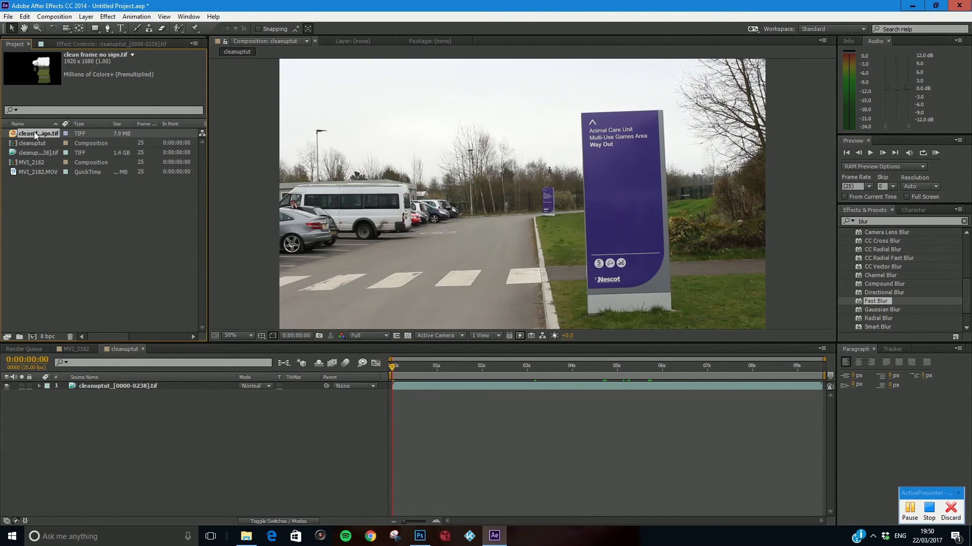
pyautogui.moveTo(85, 335); pyautogui.dragTo(90, 387)
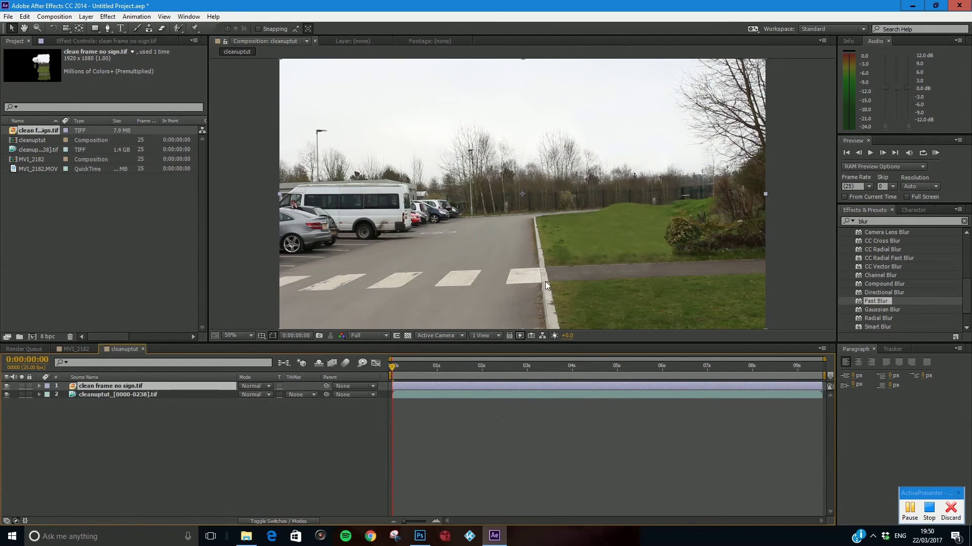
# Set the viewer magnification to Fit so the whole composition is visible.
pyautogui.scroll(-2, 539, 259)
pyautogui.click(234, 334)
pyautogui.click(242, 347)
# RAM-preview the opening seconds of cleanuptut, then scrub the timeline to confirm the sign stays hidden.
pyautogui.click(938, 156)
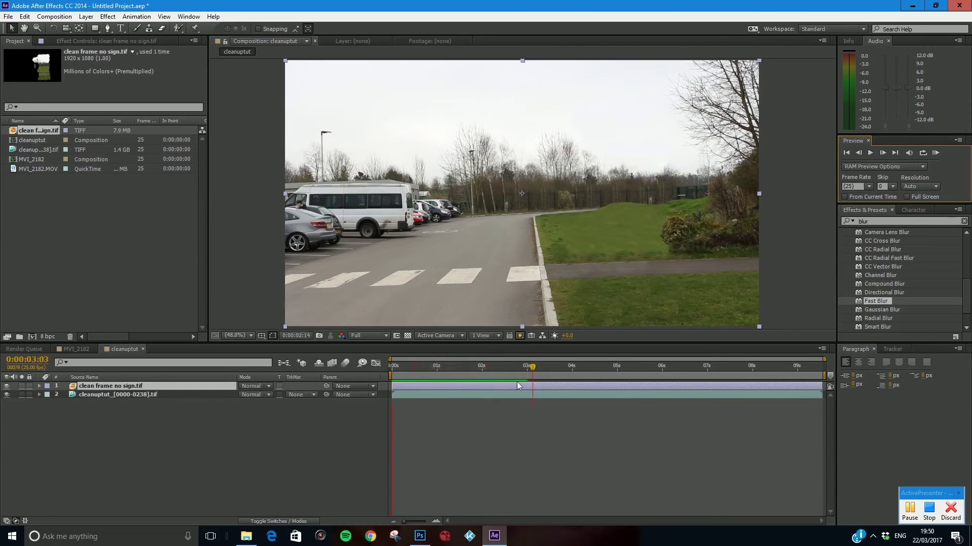
pyautogui.click(444, 369)
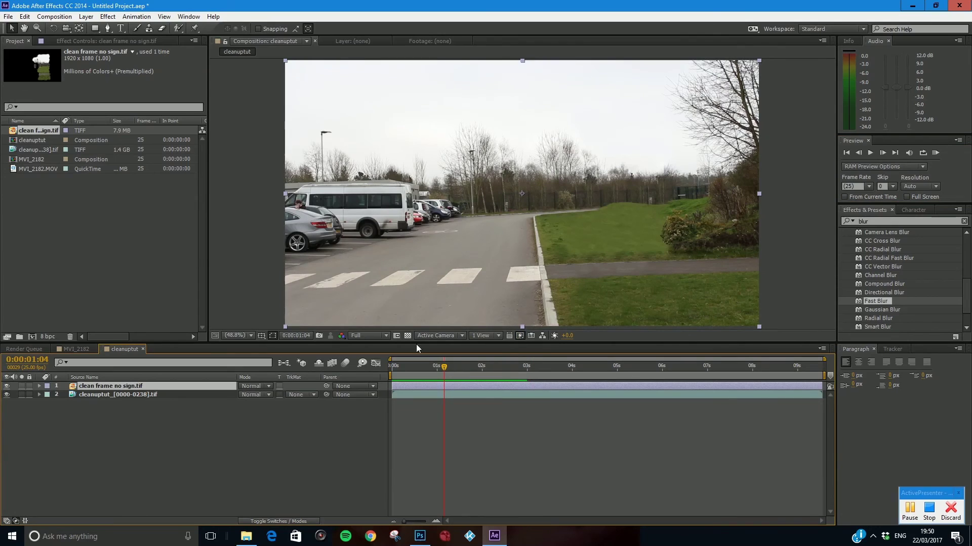
pyautogui.moveTo(444, 369); pyautogui.dragTo(425, 381)
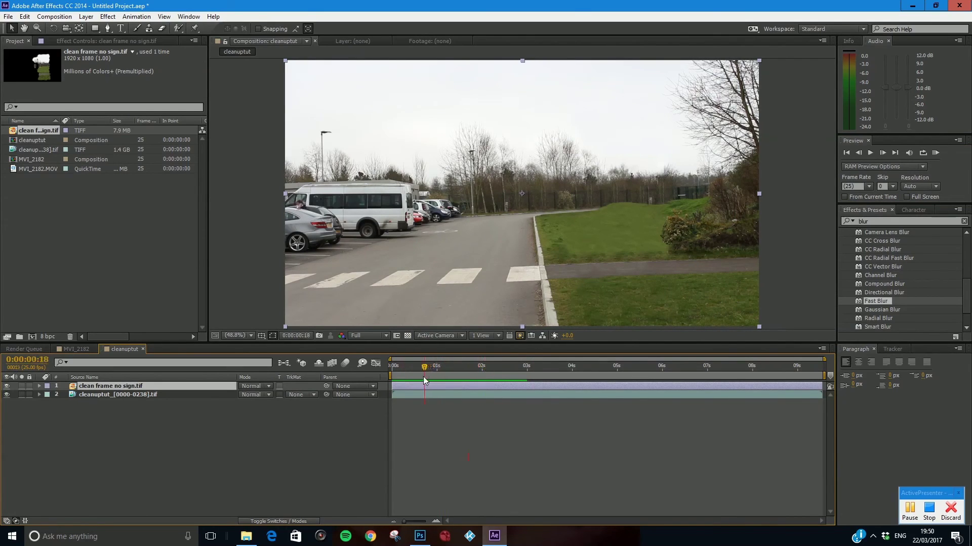